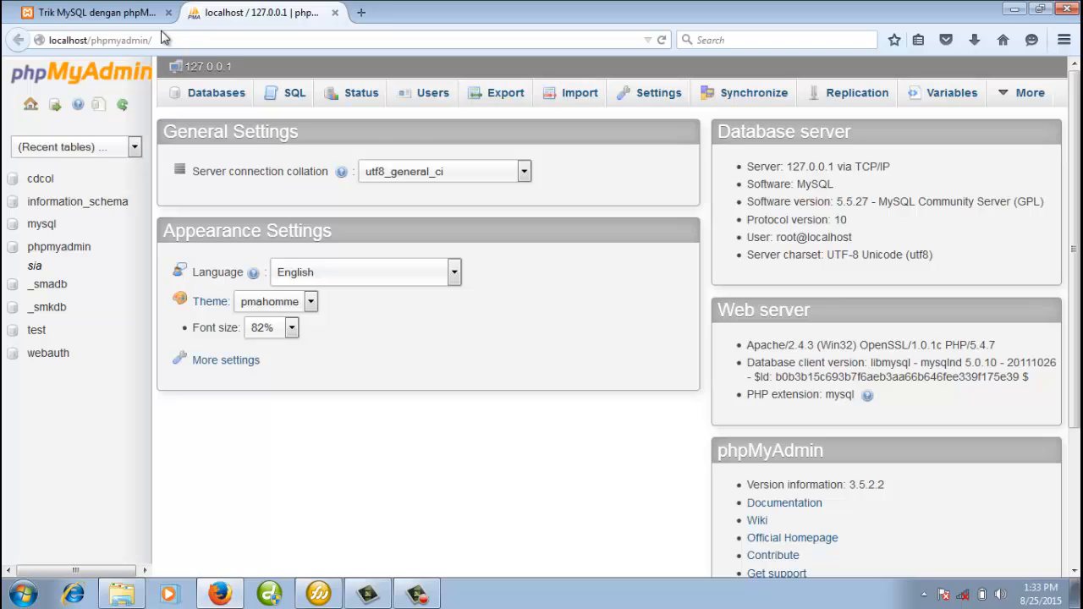
Create a new database named sekolah_db from the Databases page.
left_click(228, 97)
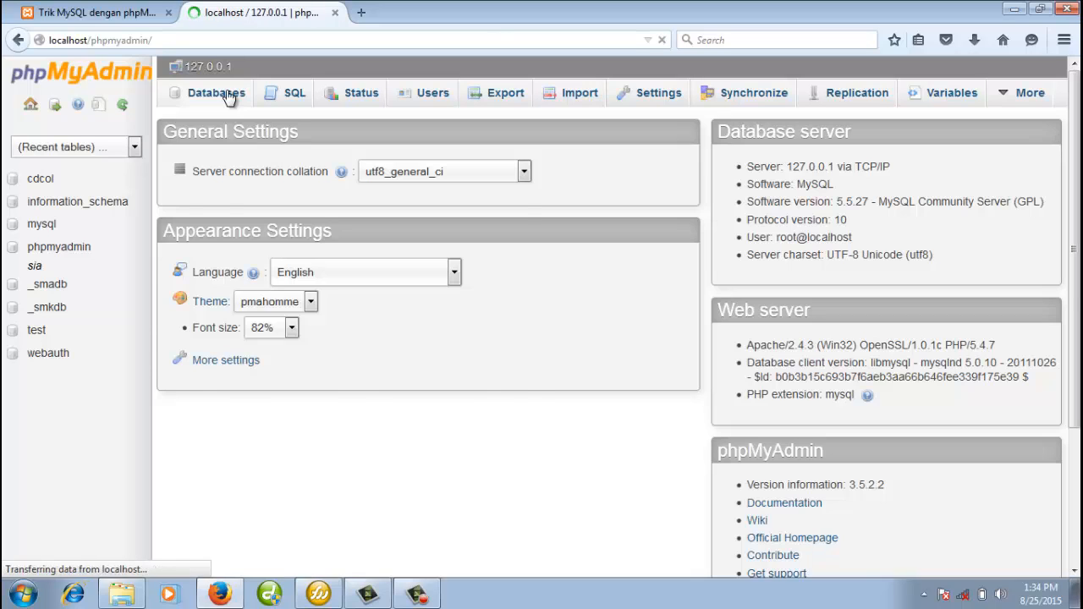
left_click(276, 223)
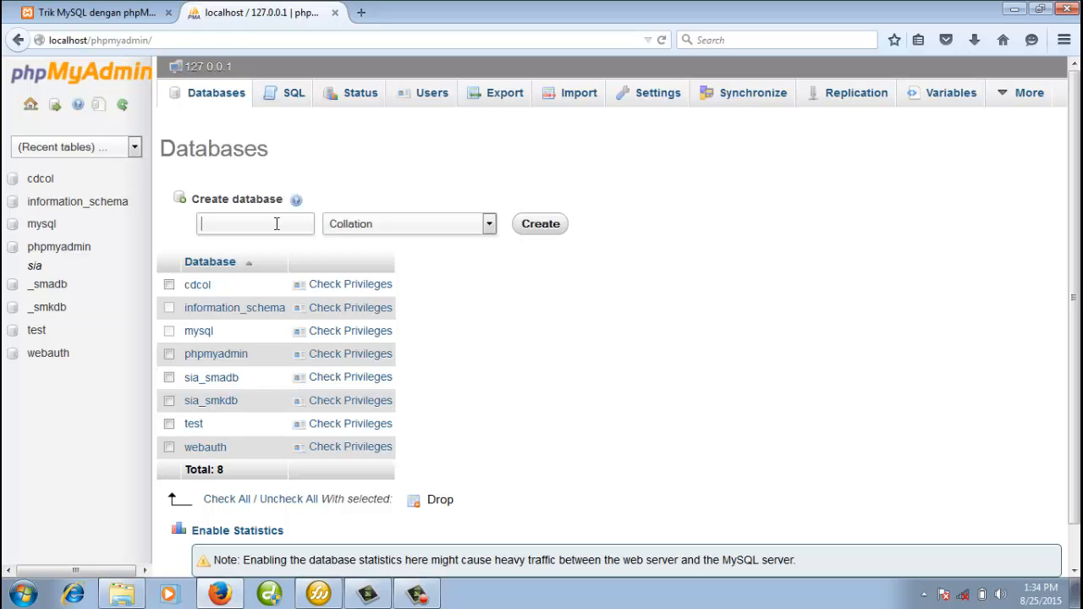
type("sek")
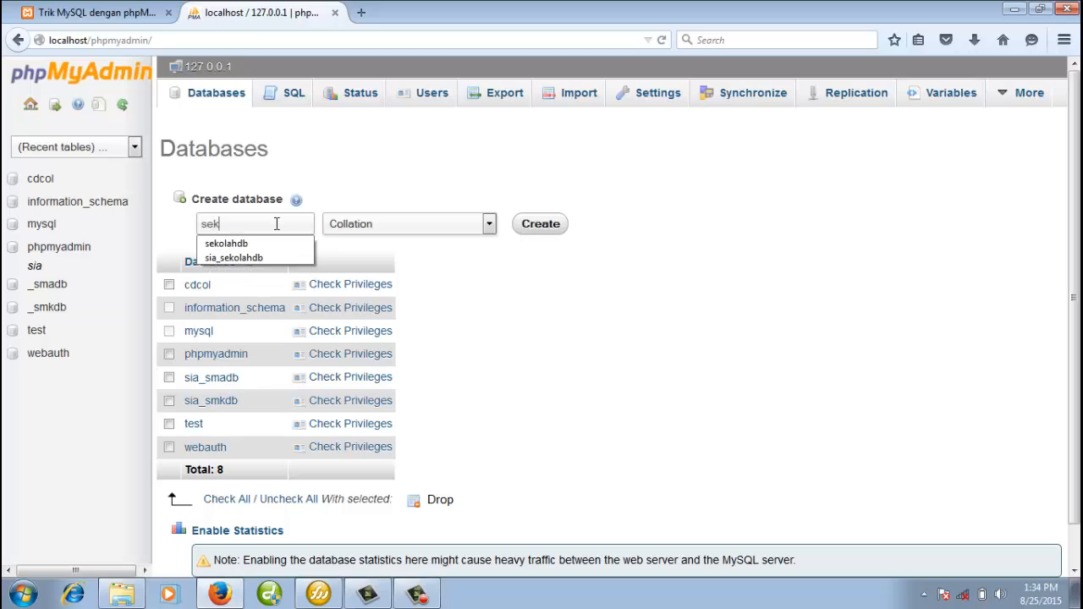
type("olahdb")
left_click(240, 225)
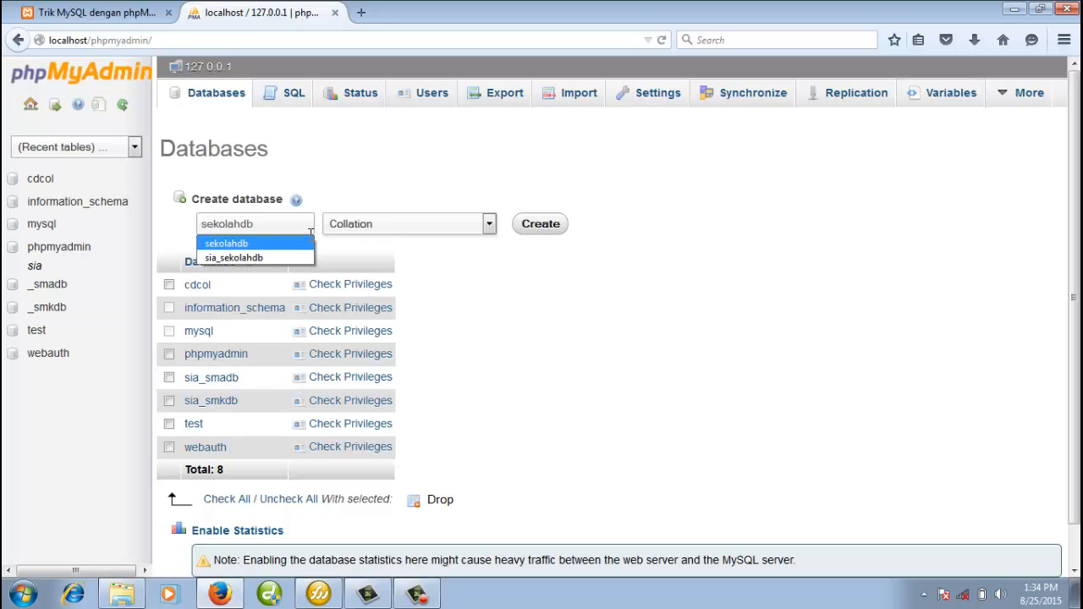
type("_")
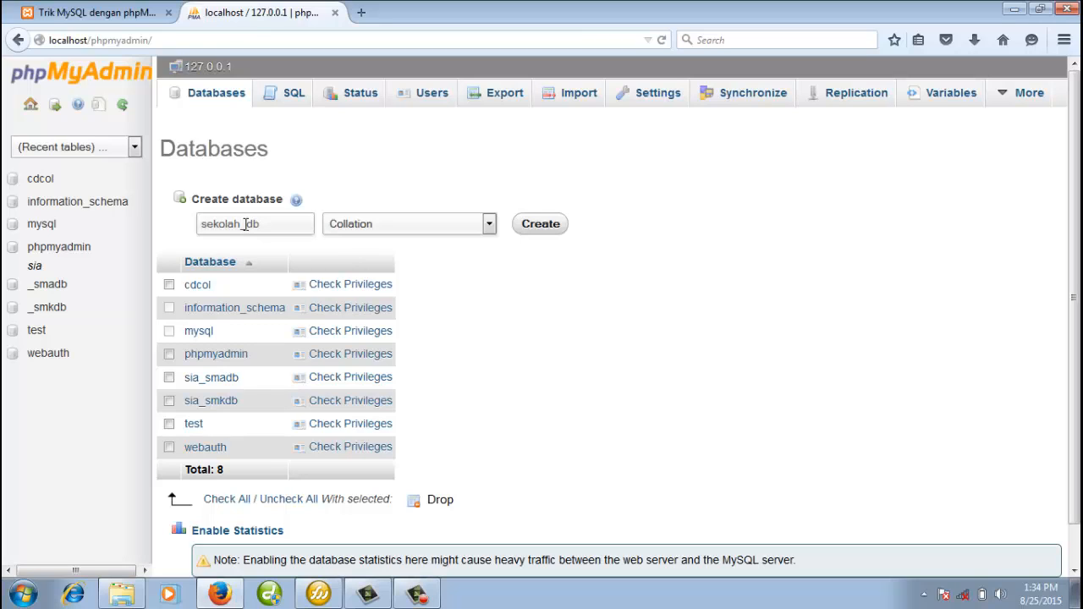
key("BackSpace")
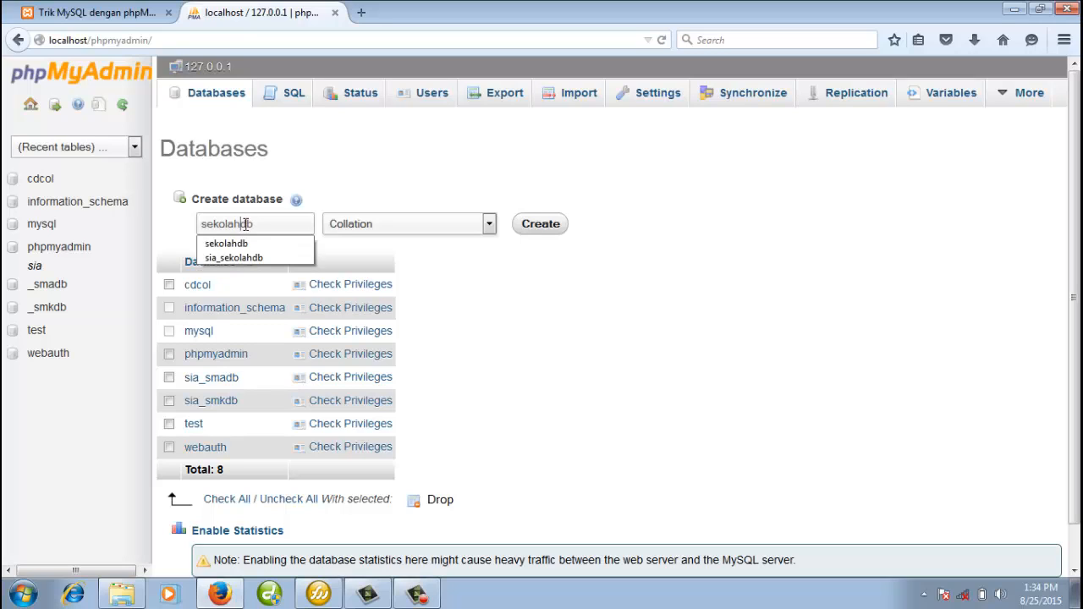
type("_")
key("BackSpace")
key("BackSpace")
type("_")
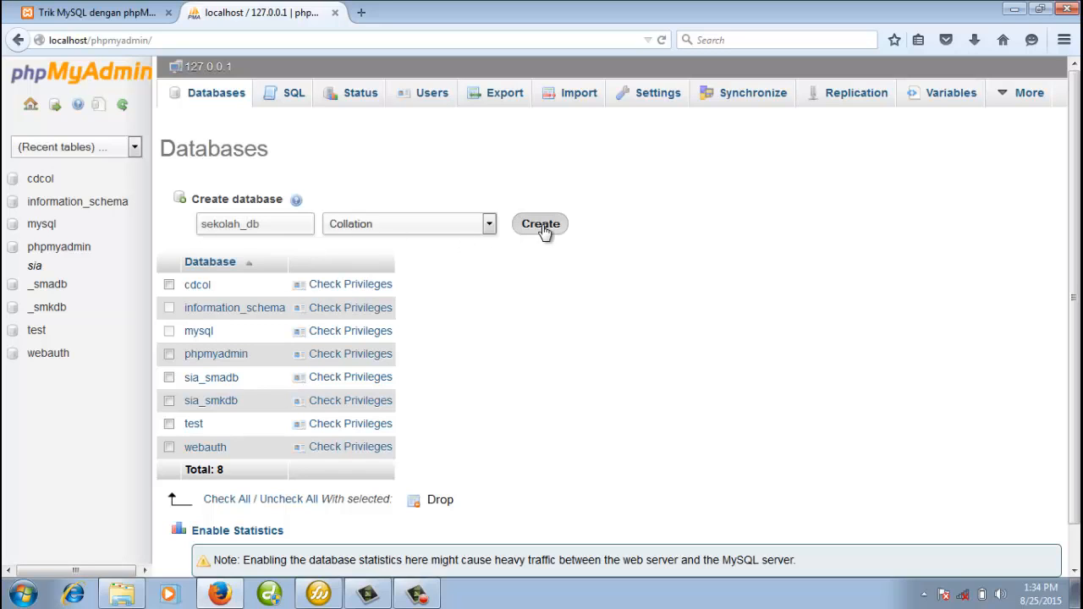
left_click(542, 228)
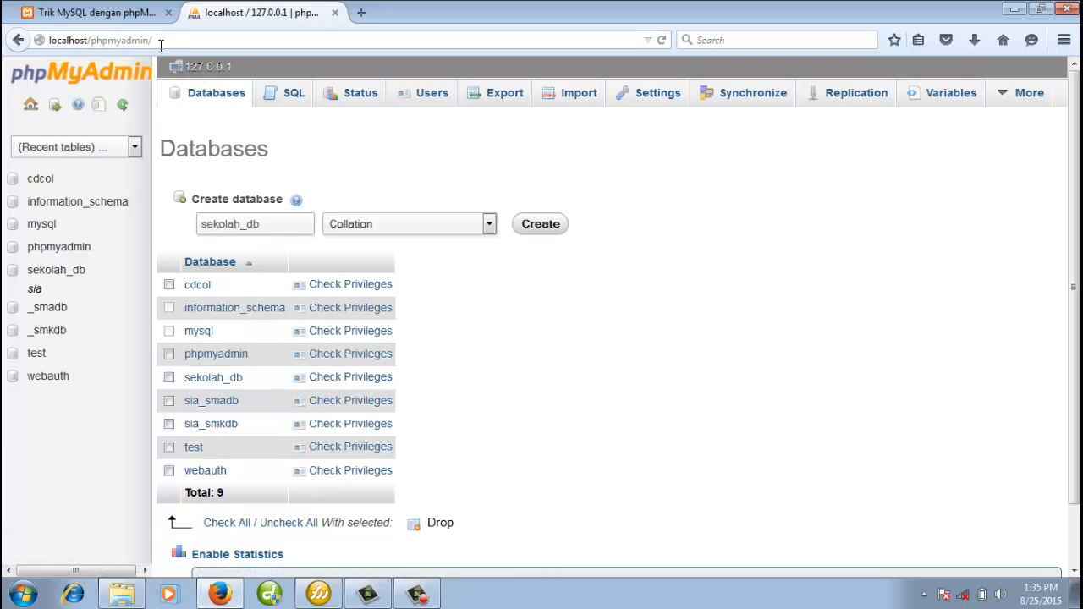
Open sekolah_db from the database list and confirm it is selected in the navigation dropdown.
left_click(207, 100)
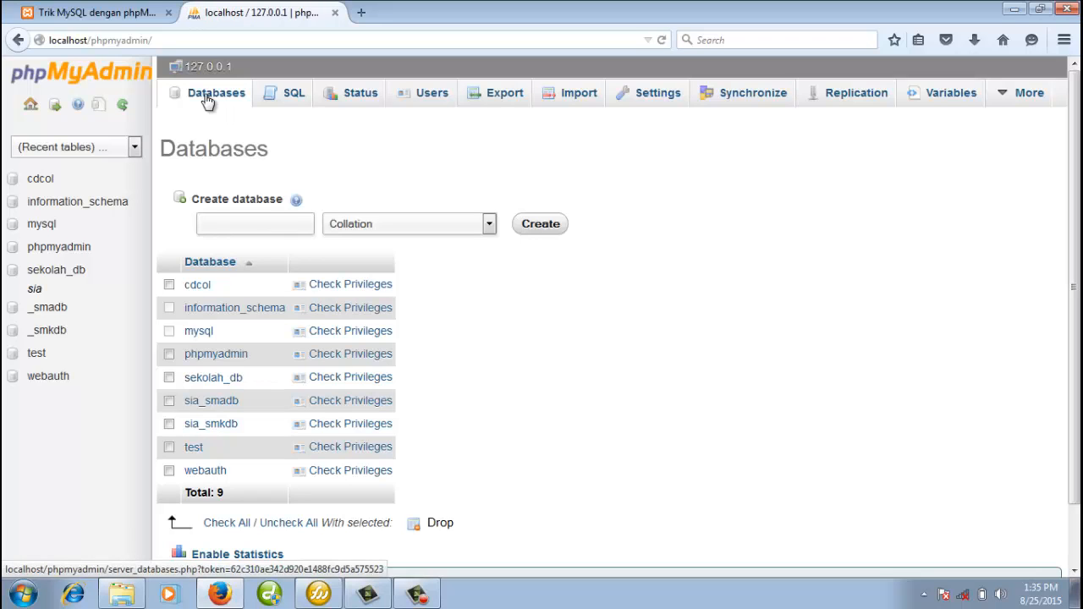
left_click(206, 383)
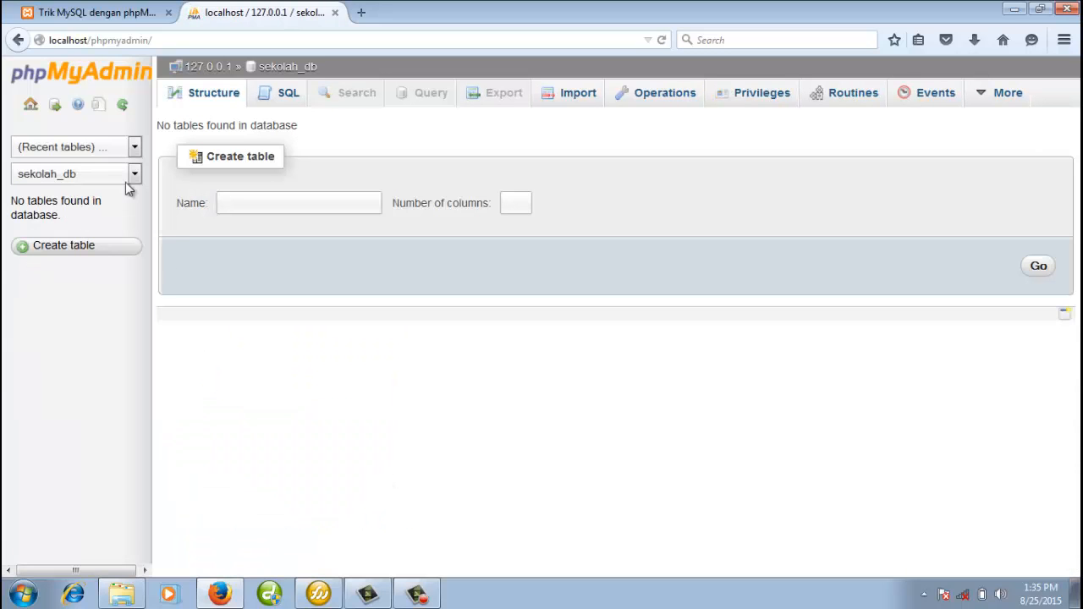
left_click(100, 176)
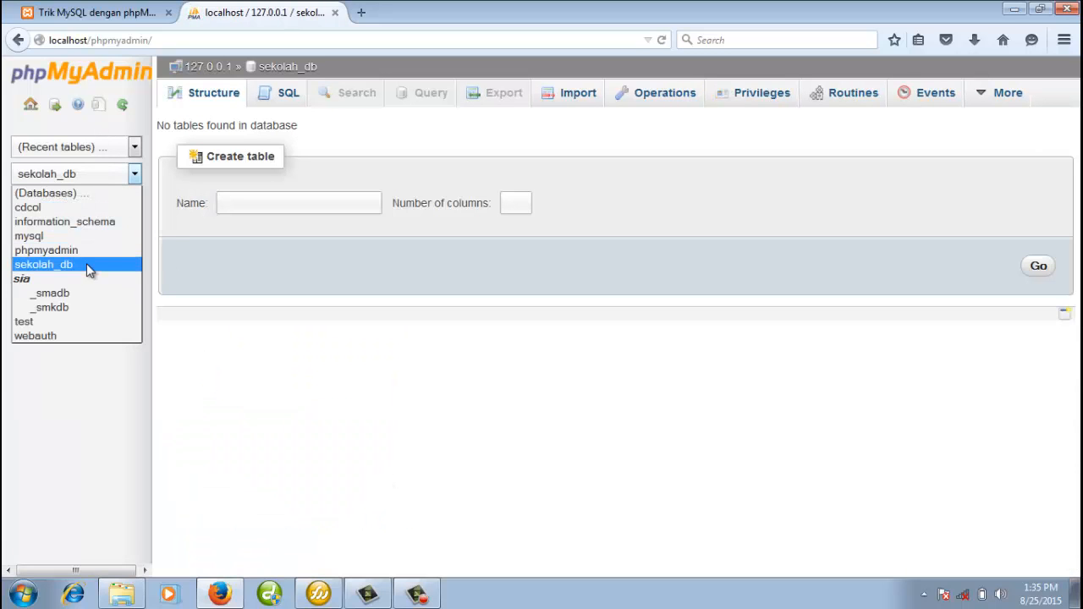
left_click(382, 347)
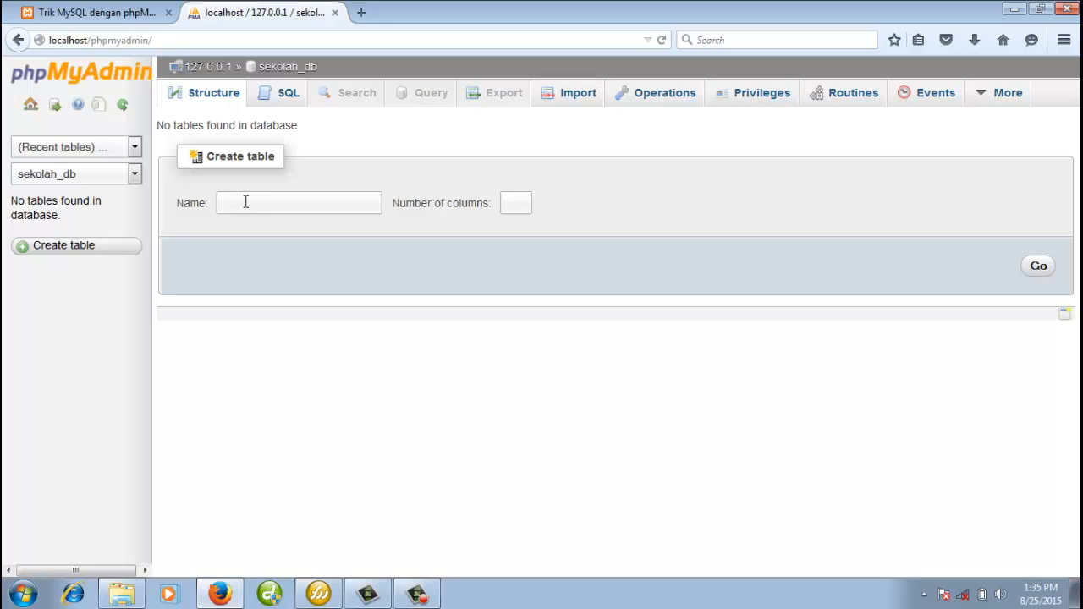
Start a new table named siswa with 4 columns.
left_click(265, 204)
left_click(266, 204)
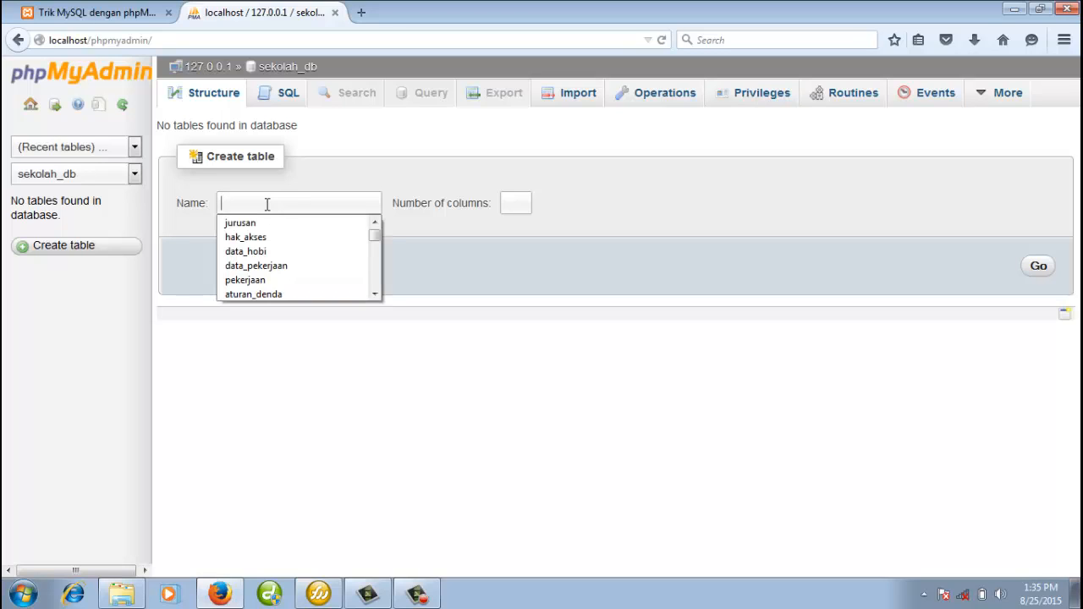
type("siswa")
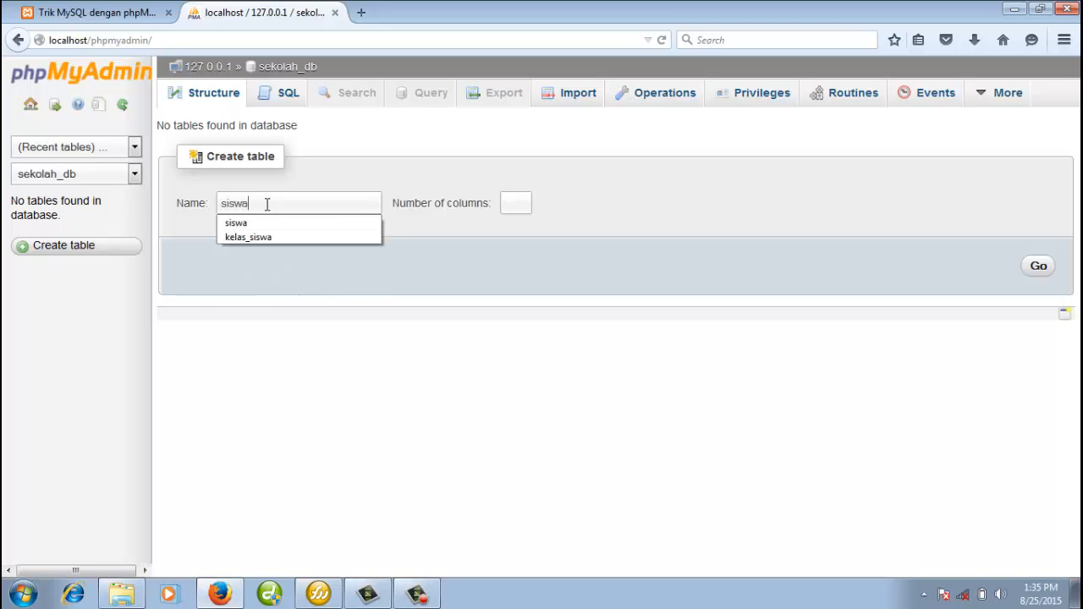
key("Down")
key("Return")
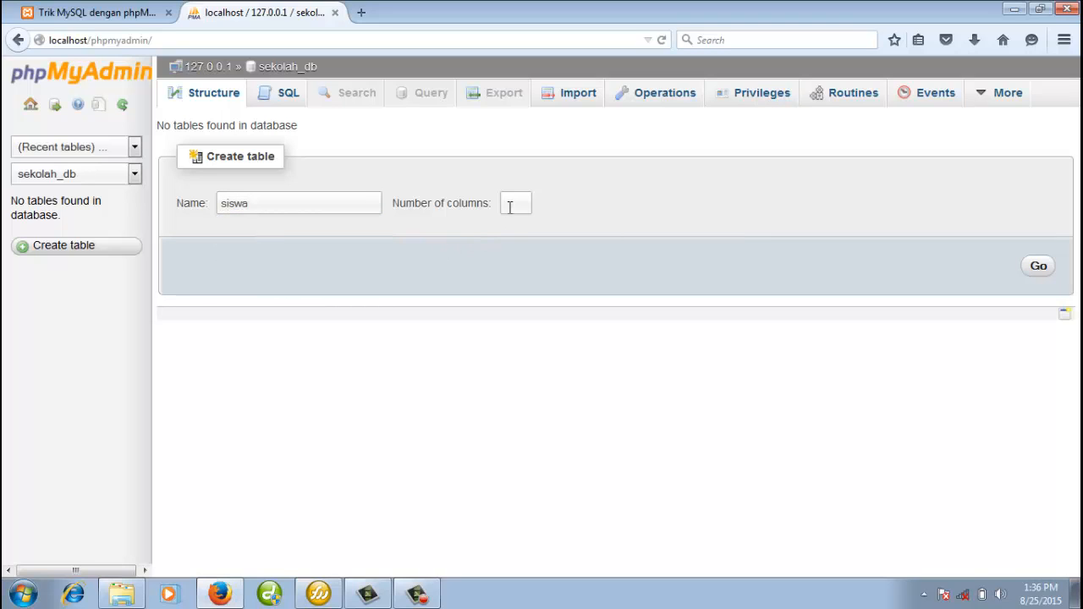
left_click(511, 204)
type("4")
left_click(1037, 267)
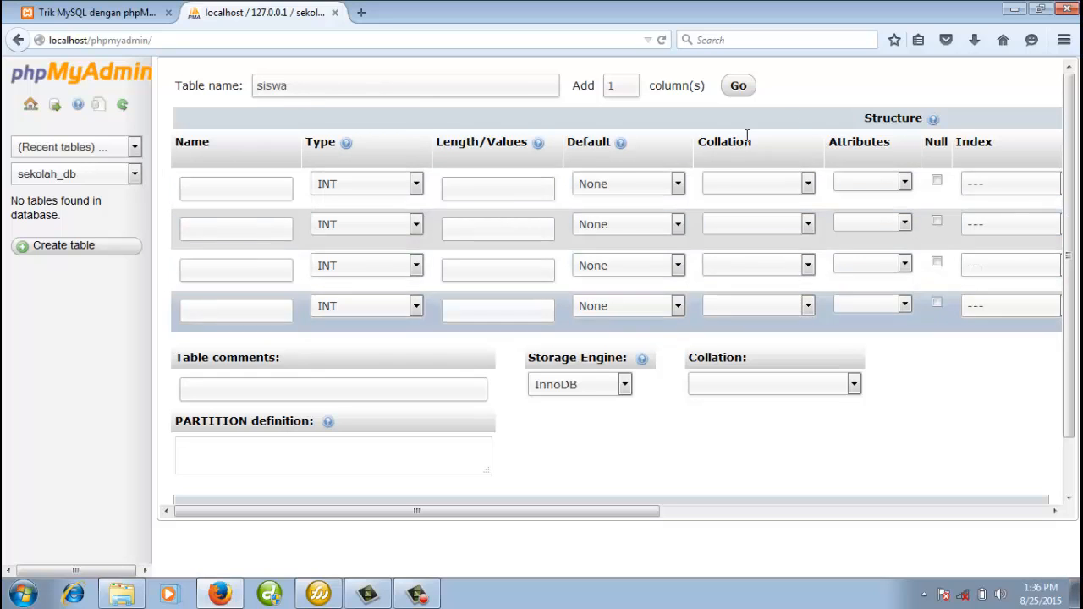
Add a fifth column row and name the first column kode_siswa.
double_click(621, 86)
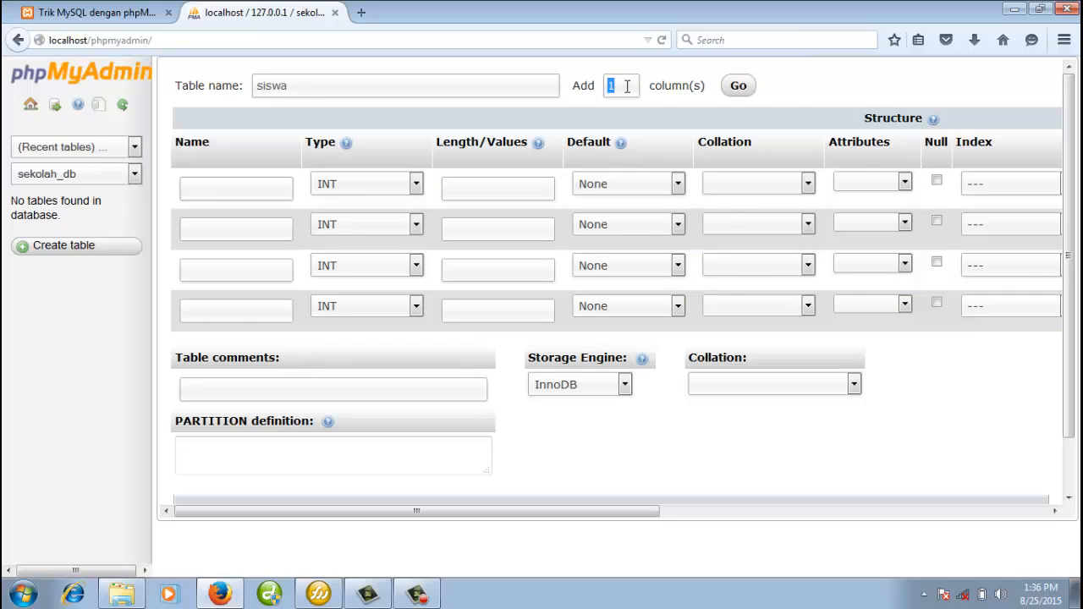
left_click(739, 89)
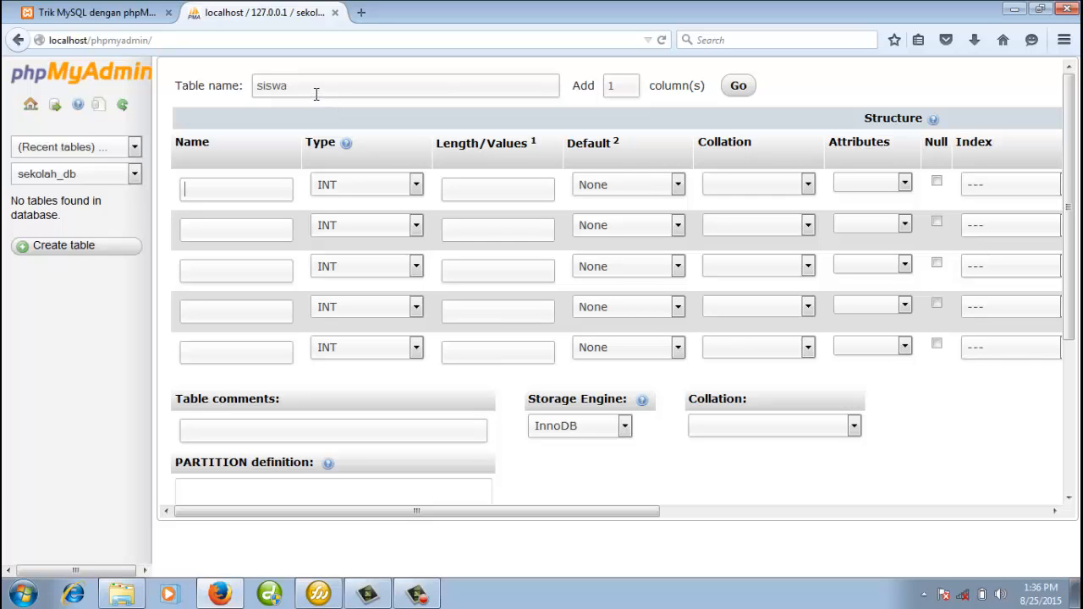
left_click(275, 194)
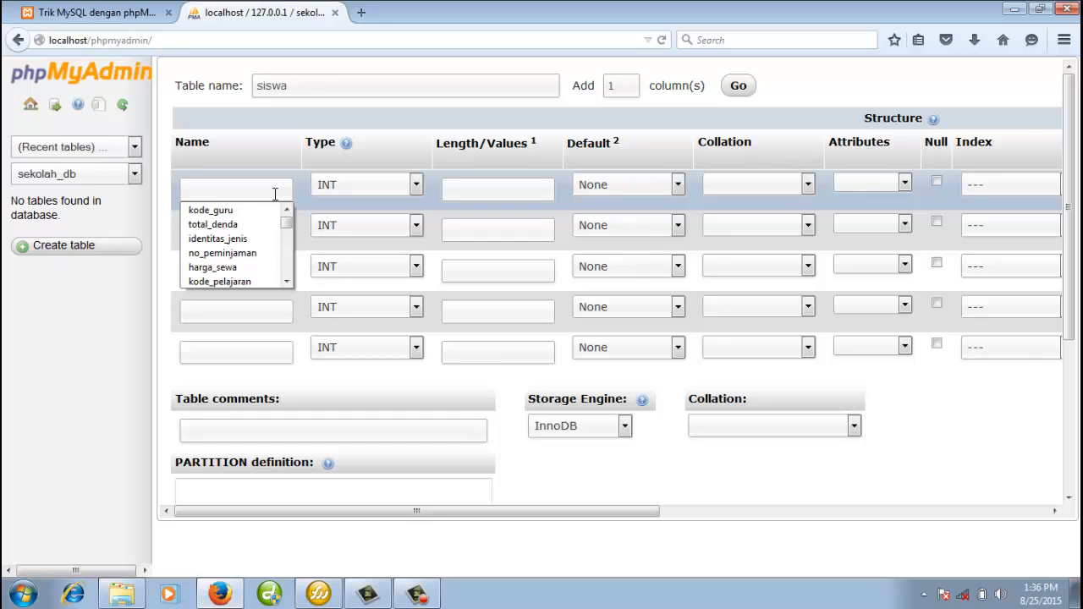
type("kode_sis")
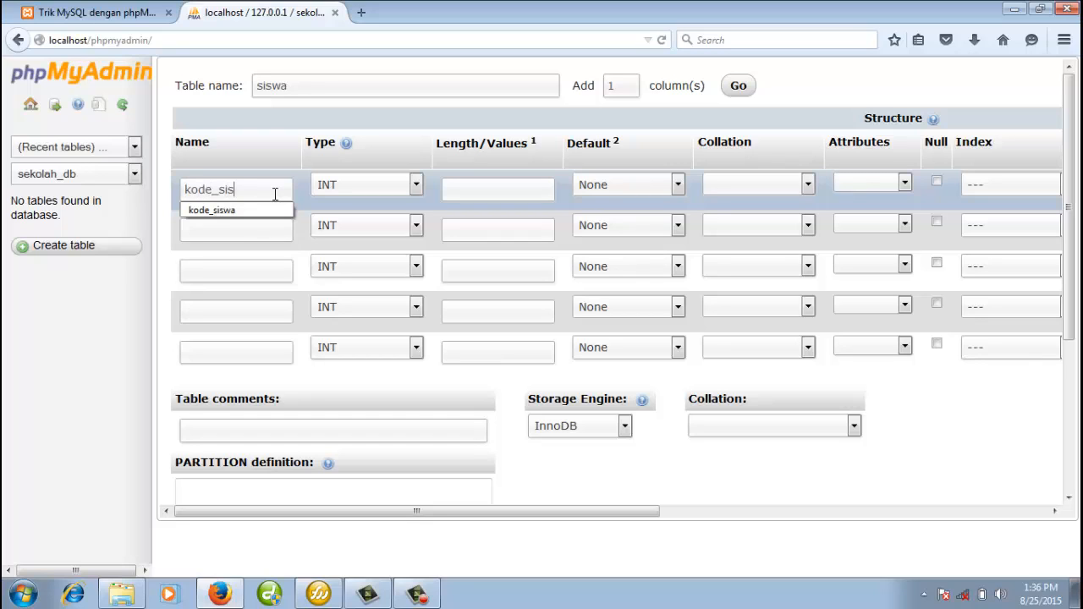
type("wa")
Name the remaining columns nama_siswa, kelamin, alamat and no_telepon.
left_click(262, 227)
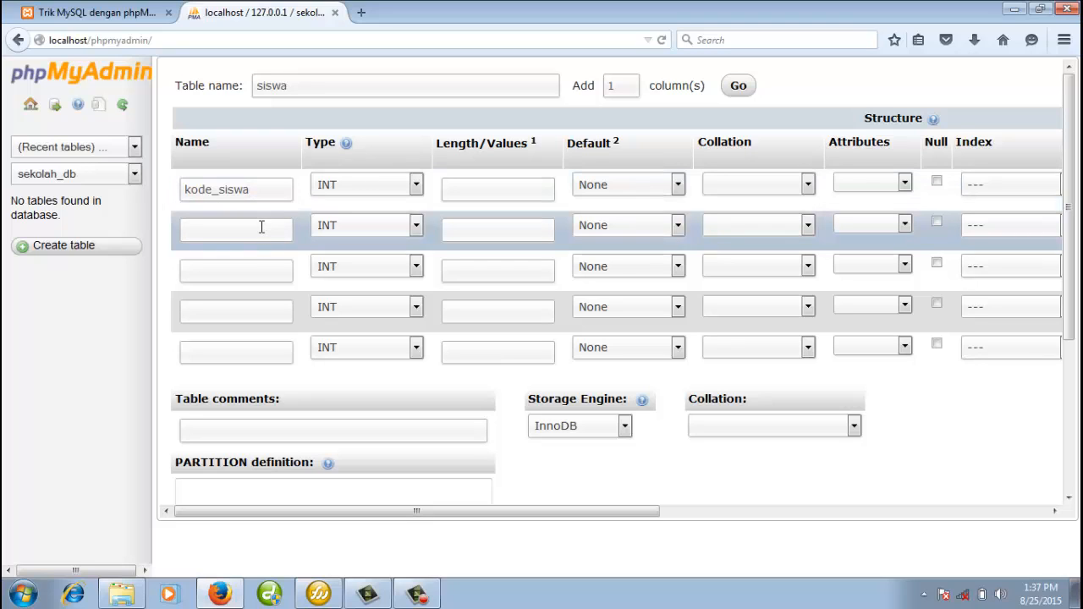
type("nama_siswa")
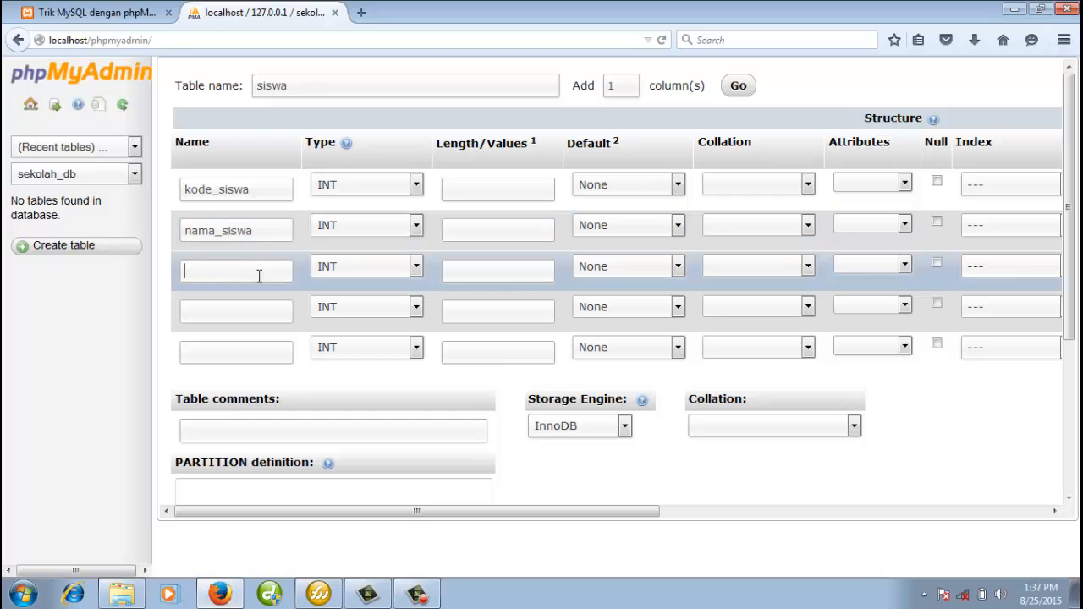
type("kelamin")
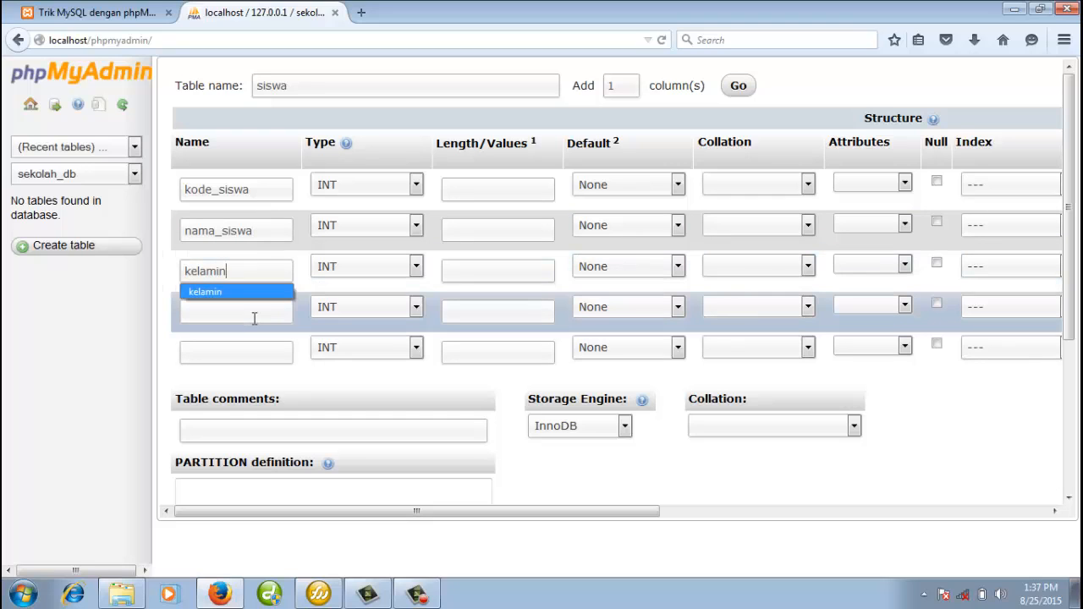
left_click(254, 318)
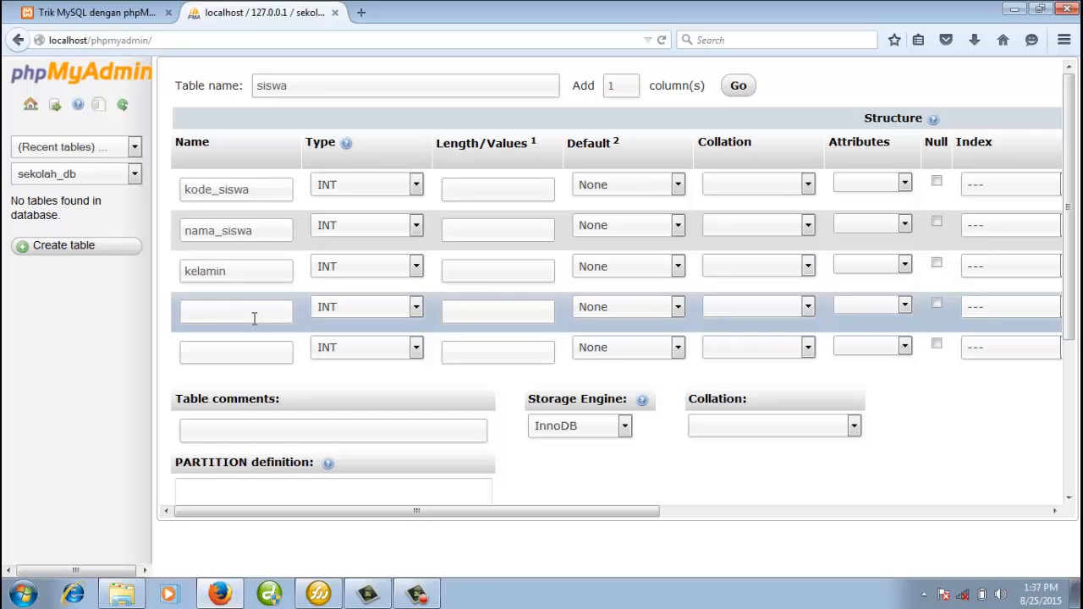
type("alamat")
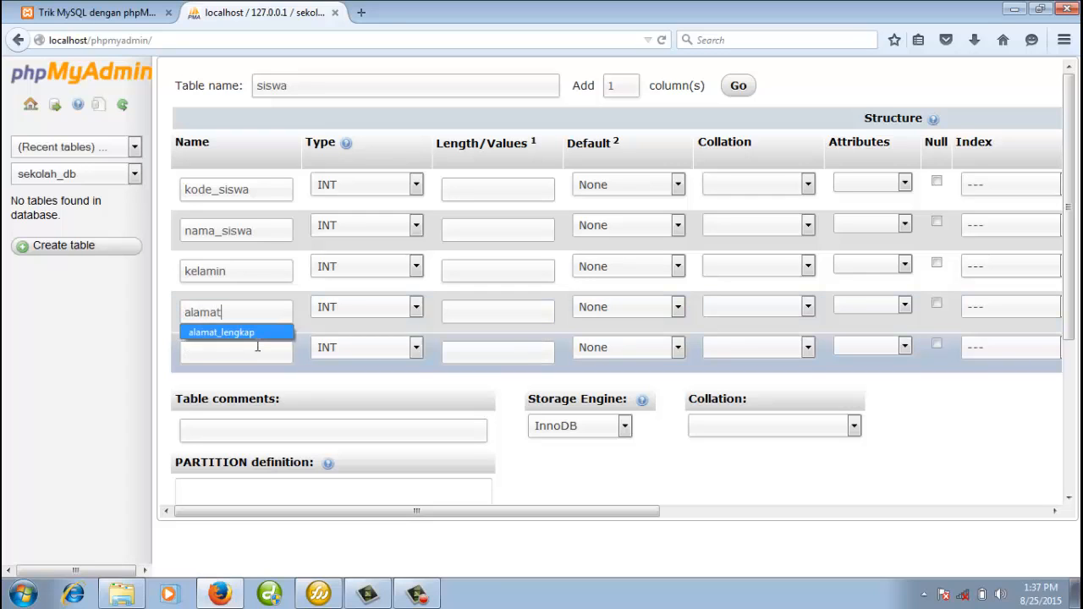
left_click(256, 349)
type("no")
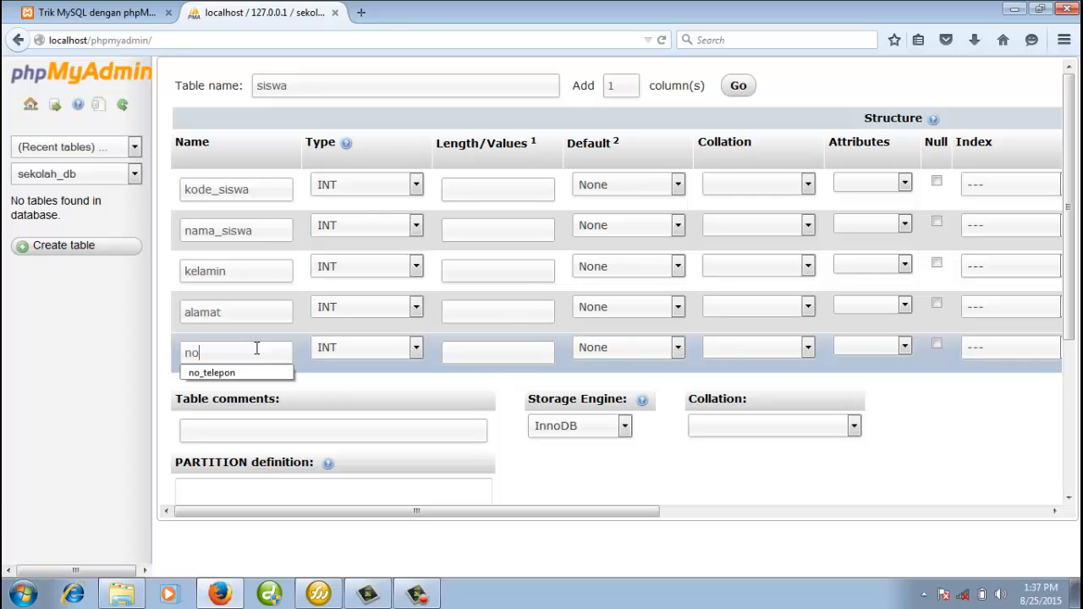
type("_telepon")
left_click(684, 472)
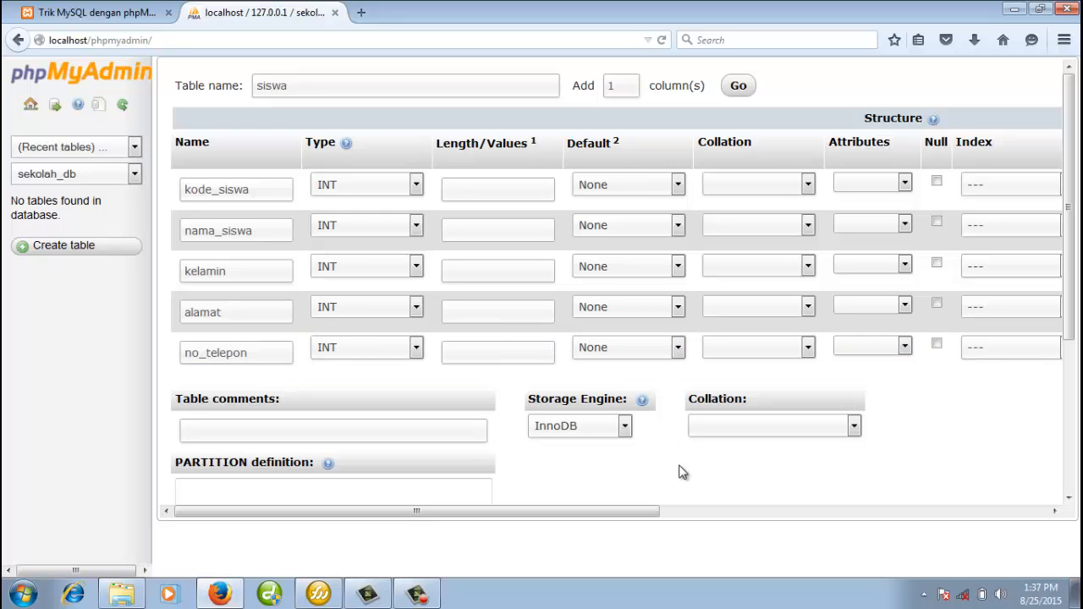
left_click(256, 188)
left_click_drag(256, 188, 205, 189)
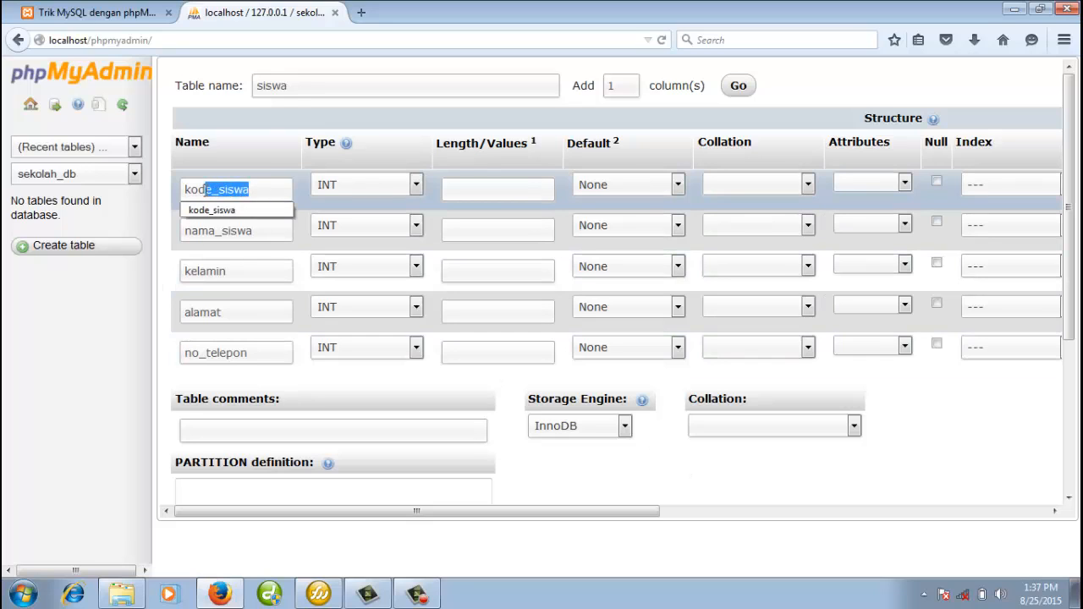
left_click(230, 192)
left_click(266, 191)
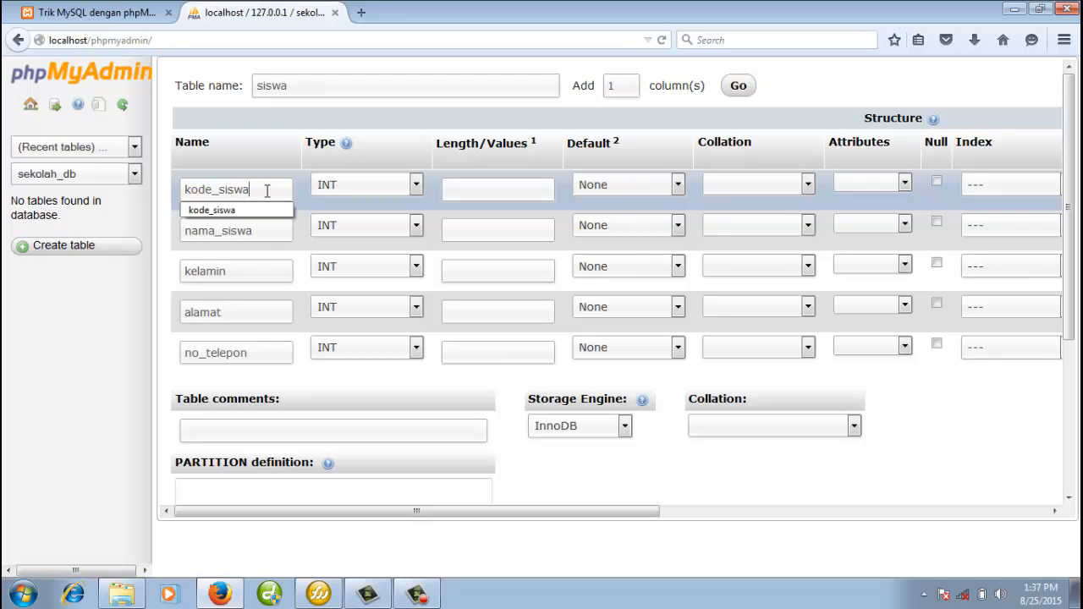
Make kode_siswa a PRIMARY key of type CHAR with length 5.
left_click(1045, 186)
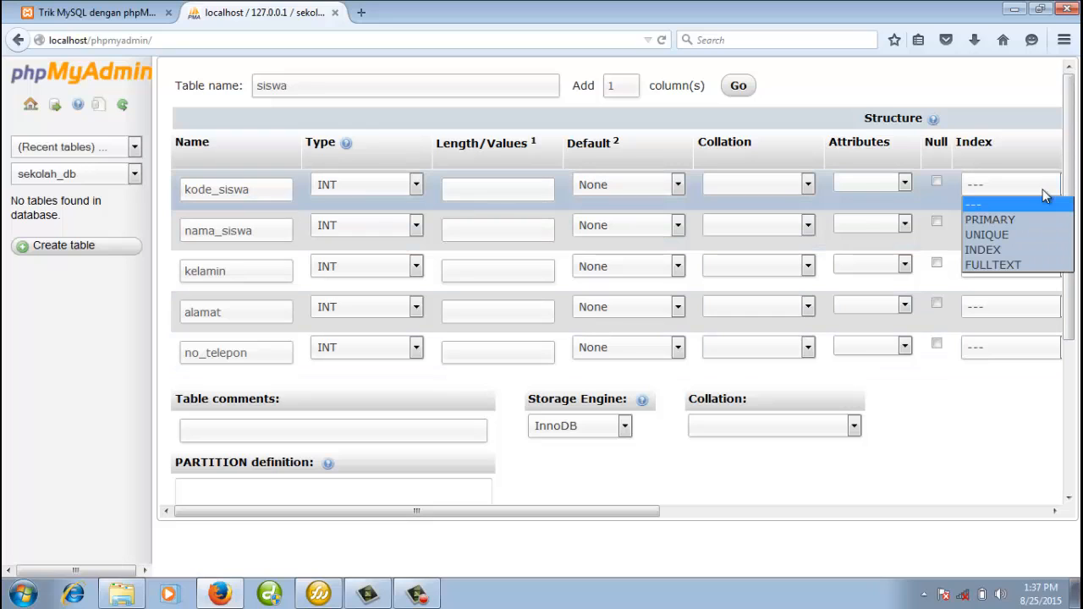
left_click(1020, 219)
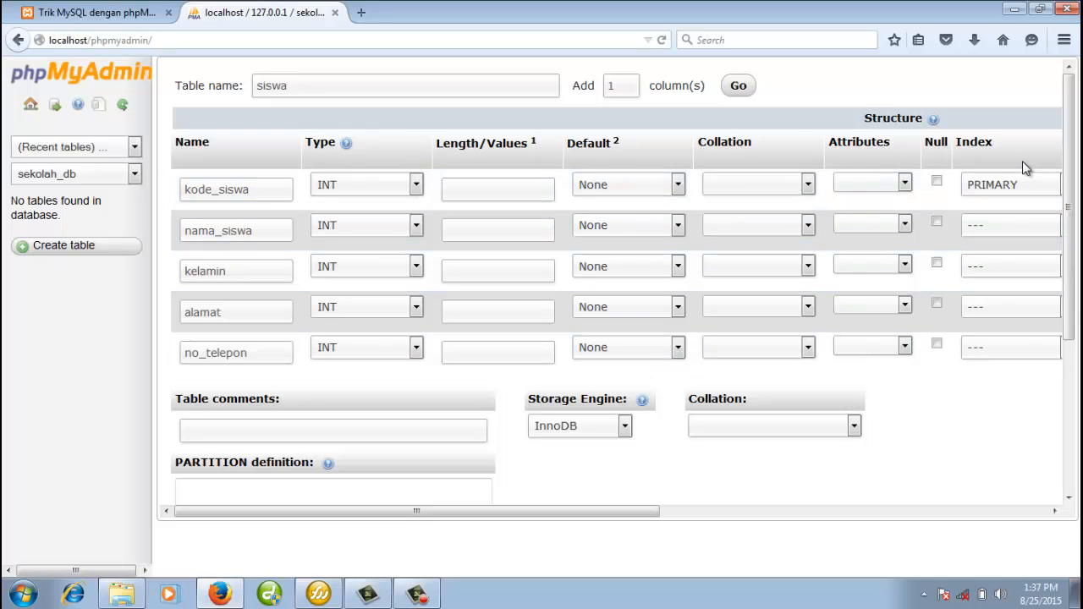
left_click(351, 191)
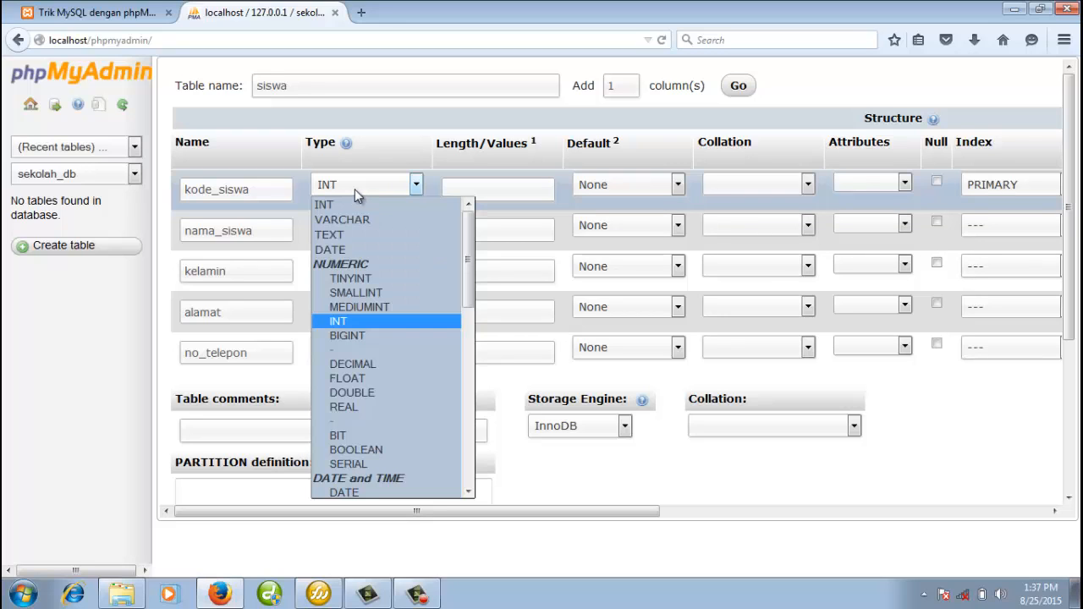
key("c")
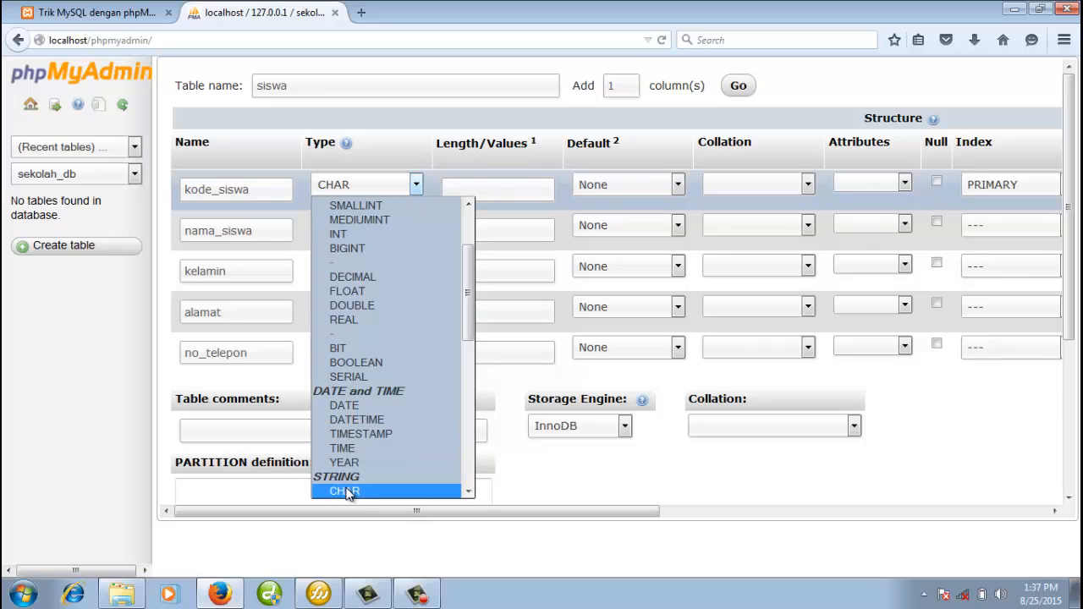
left_click(345, 491)
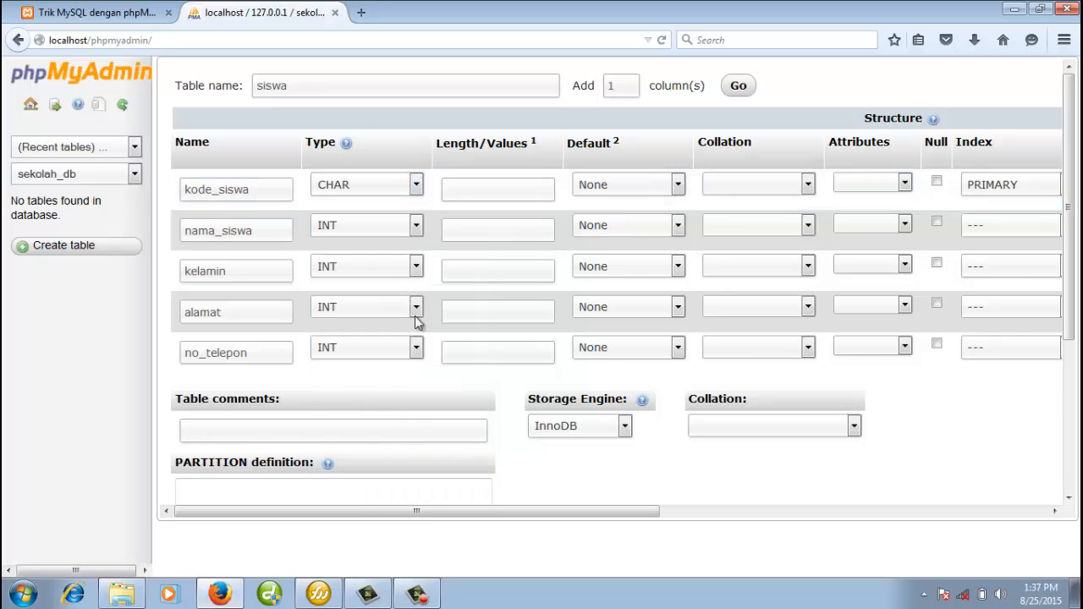
left_click(409, 182)
scroll(474, 278, "down", 3)
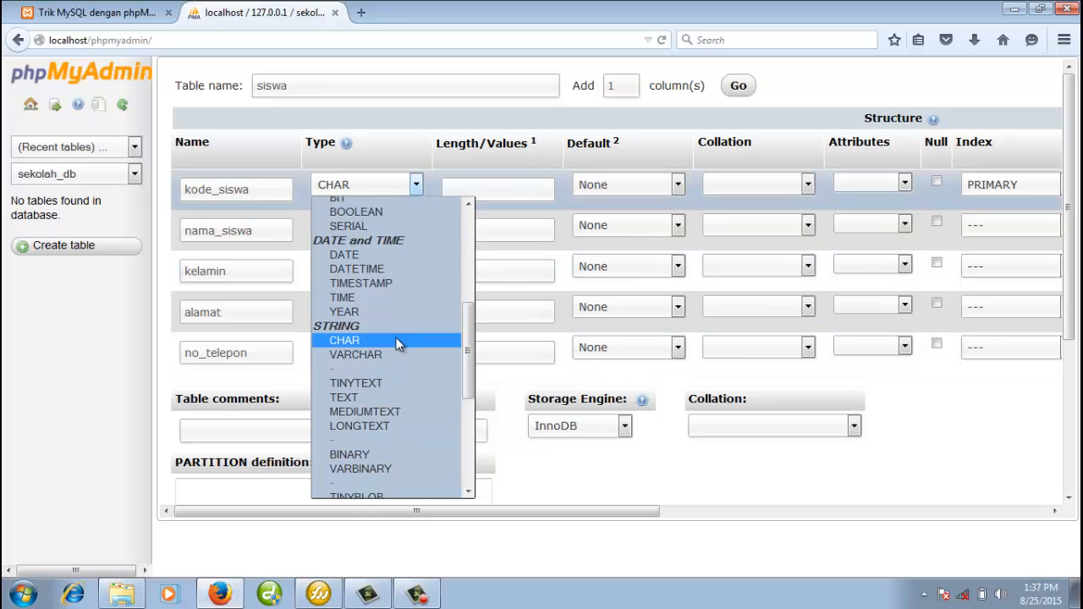
left_click(398, 341)
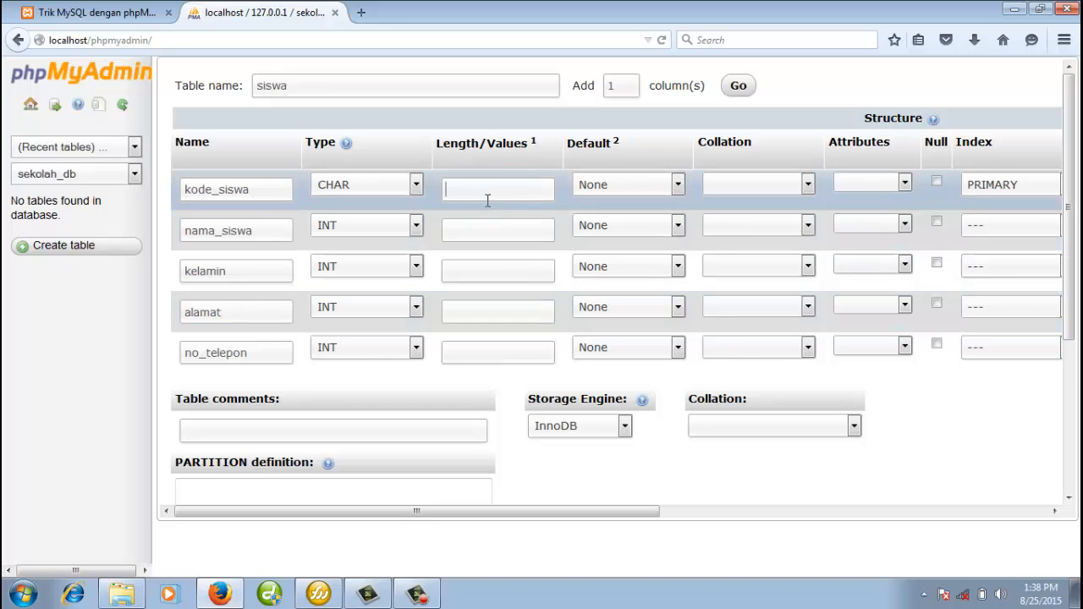
type("5")
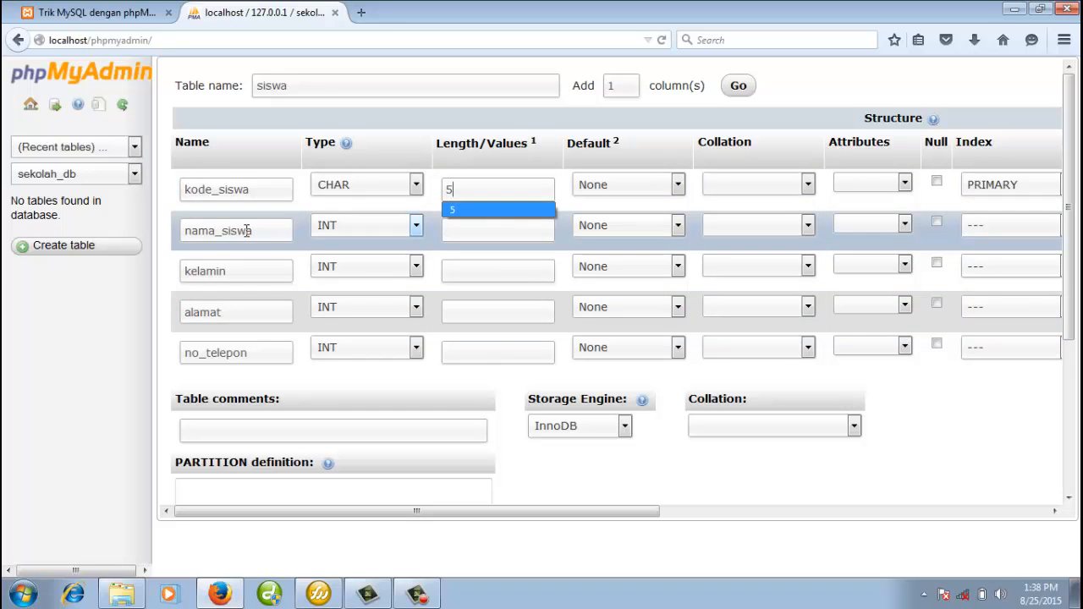
left_click(246, 231)
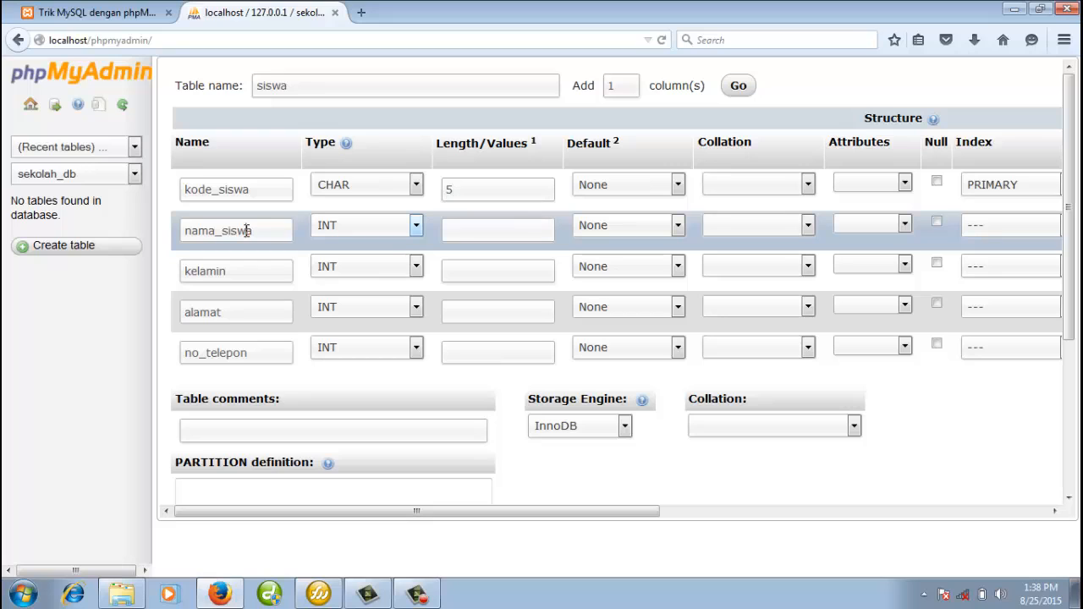
Set nama_siswa to VARCHAR(100) and kelamin to VARCHAR(10).
left_click(356, 231)
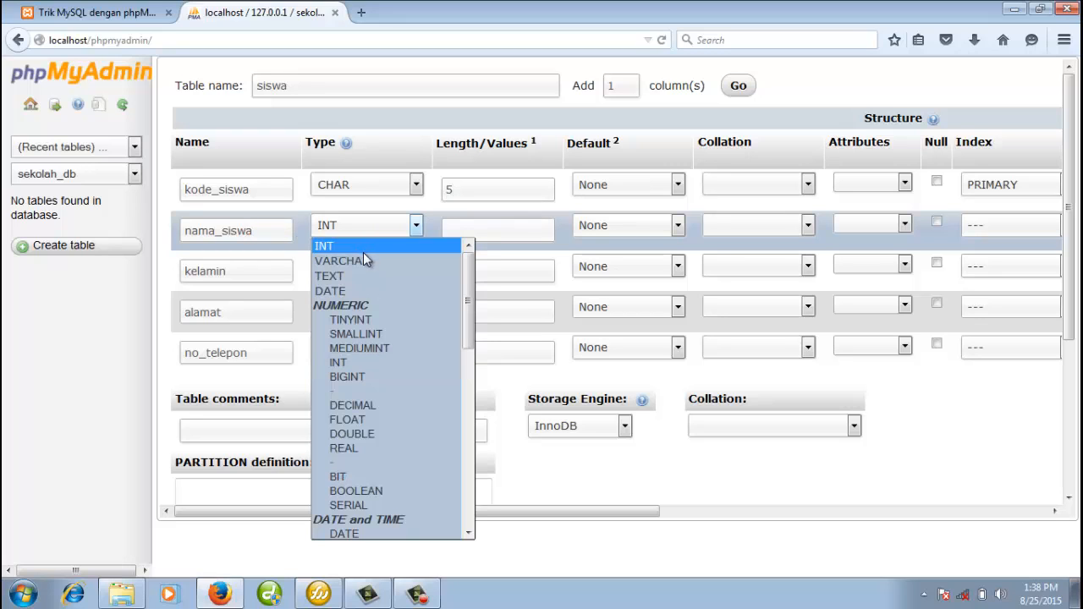
left_click(365, 261)
left_click(477, 232)
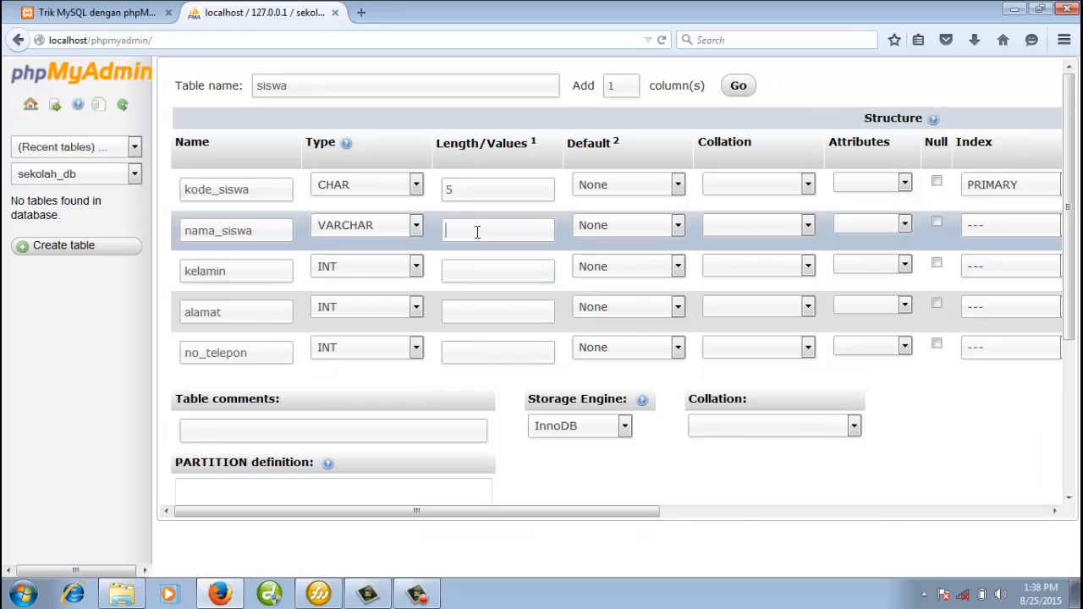
type("100")
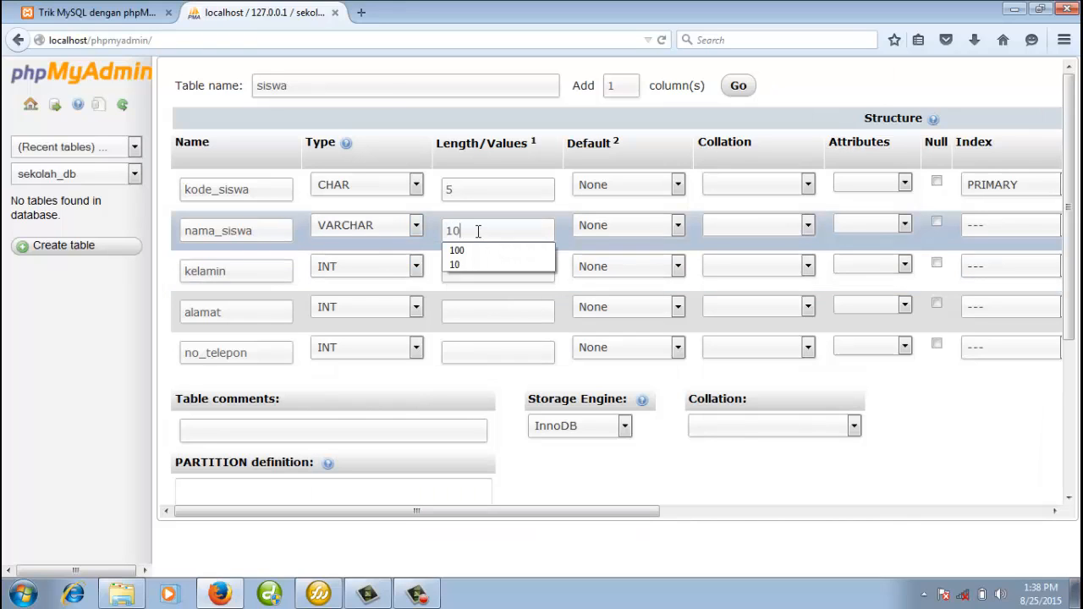
left_click(267, 273)
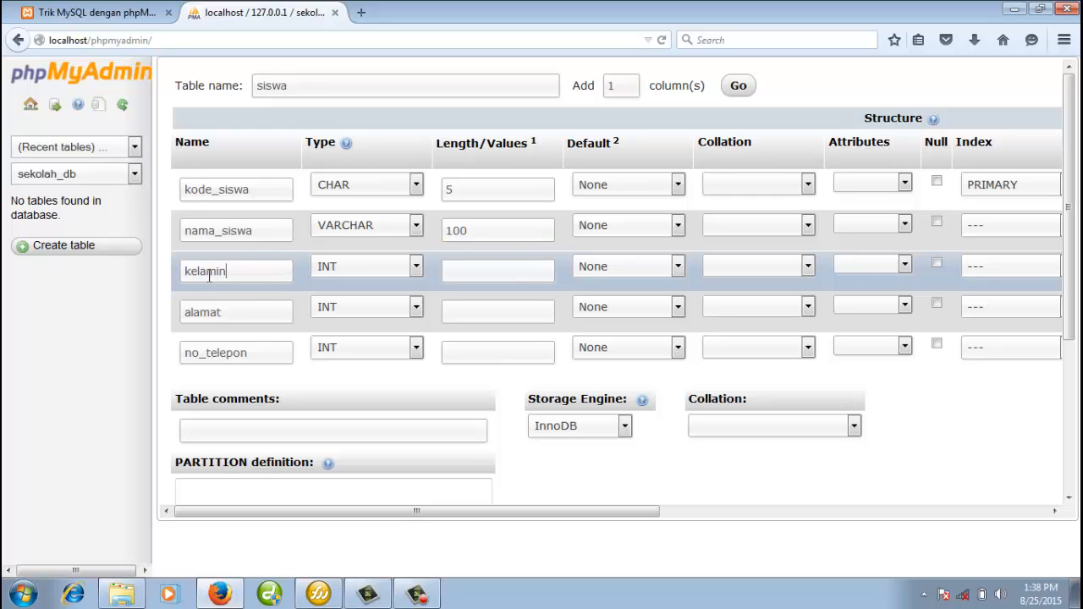
left_click(387, 279)
left_click(387, 302)
type("10")
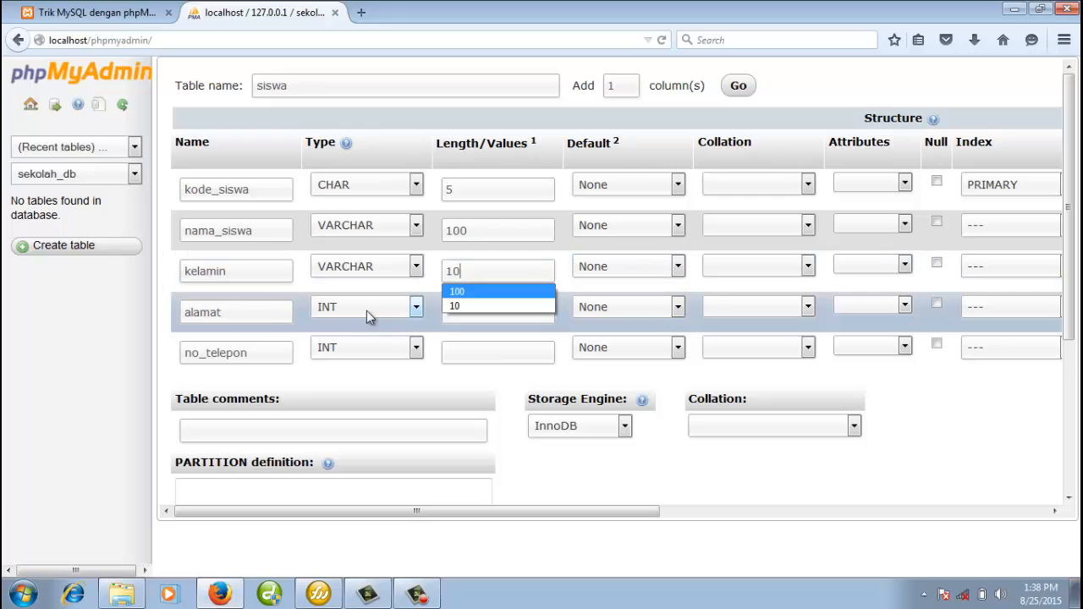
left_click(259, 312)
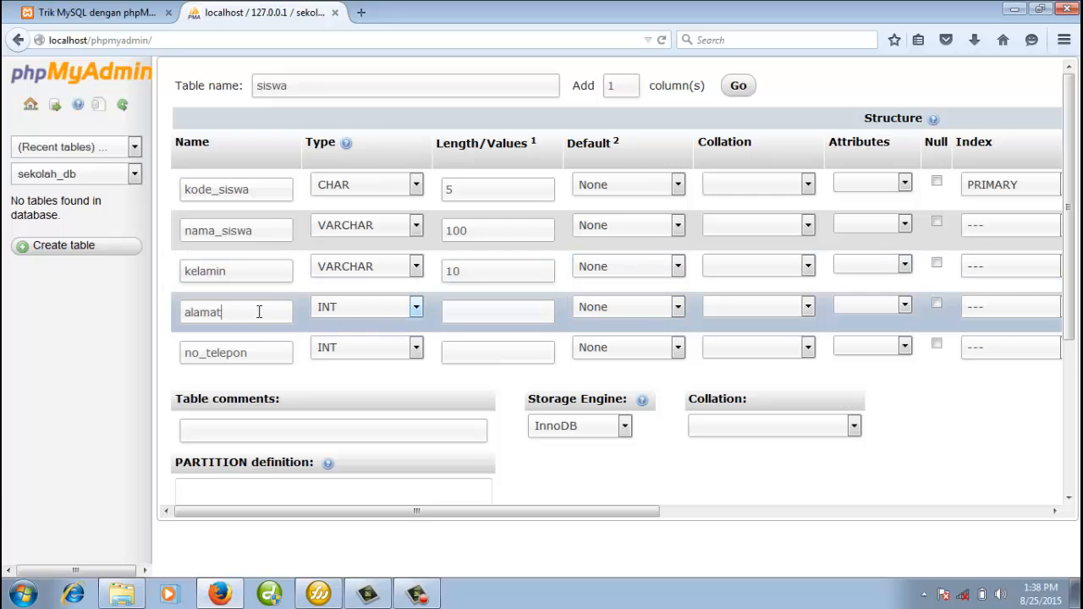
Set alamat to VARCHAR(100) and no_telepon to VARCHAR(20).
left_click(350, 311)
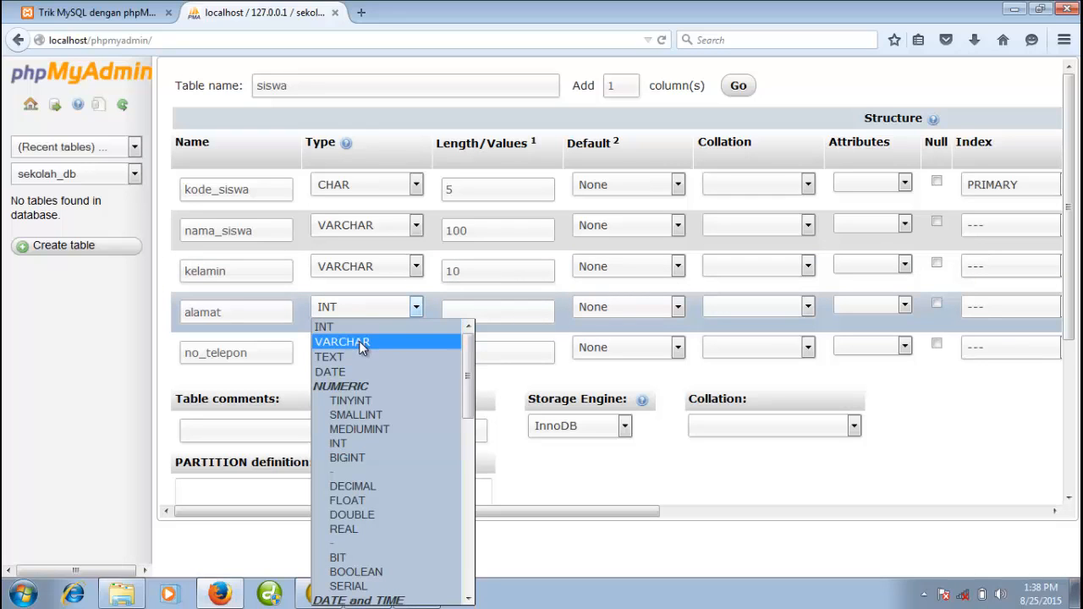
left_click(358, 341)
left_click(469, 316)
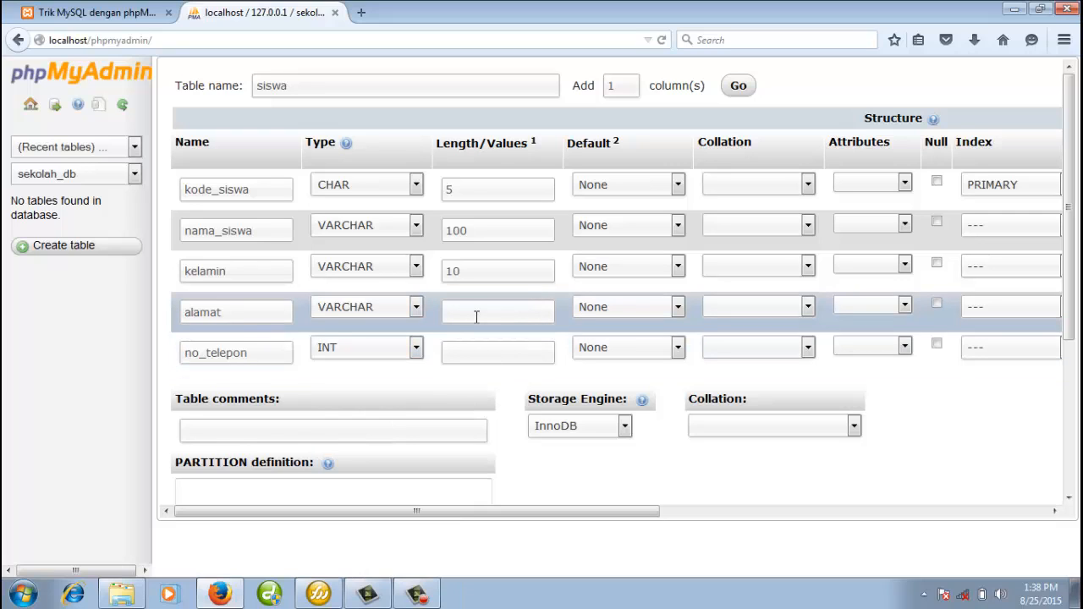
type("100")
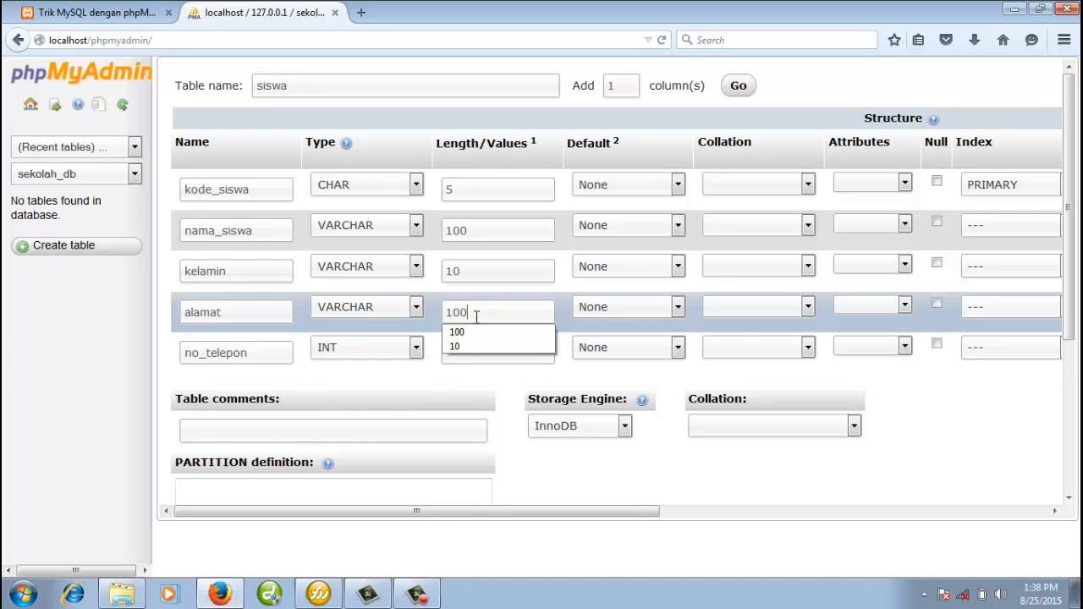
left_click(276, 352)
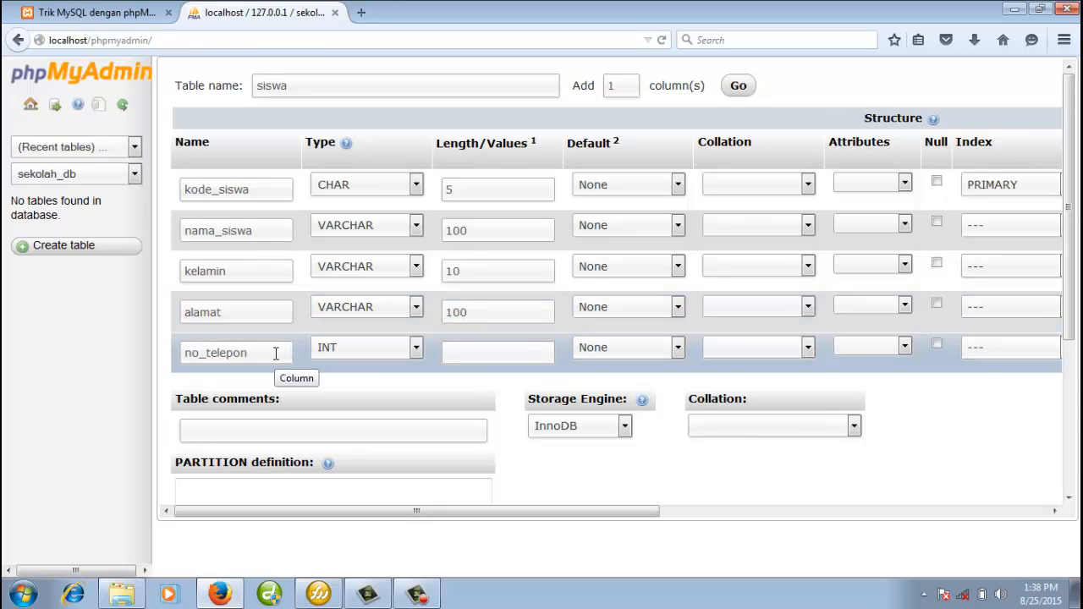
left_click(355, 352)
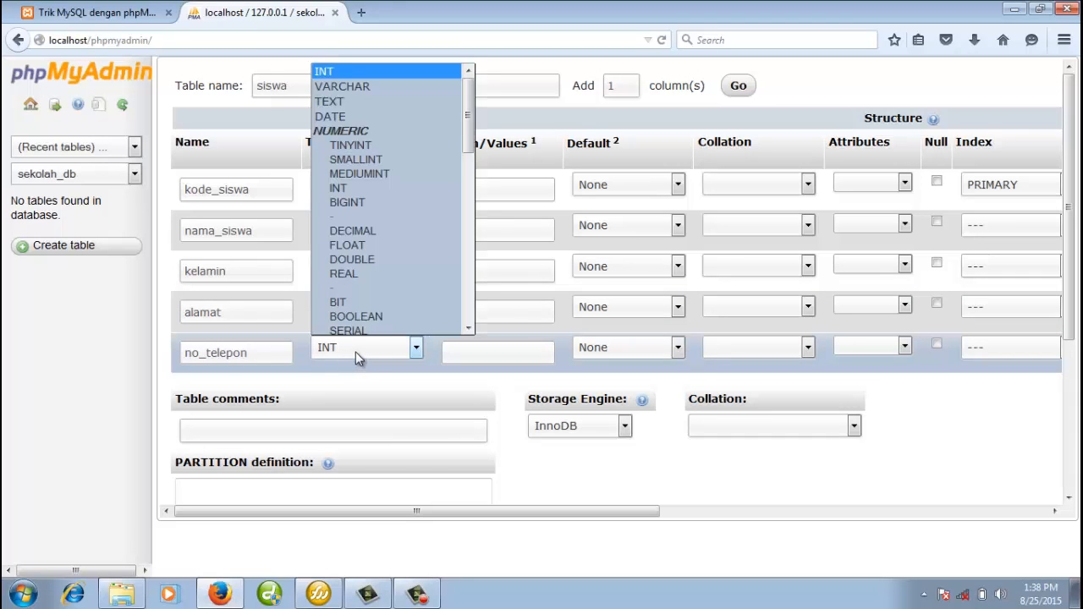
left_click(392, 84)
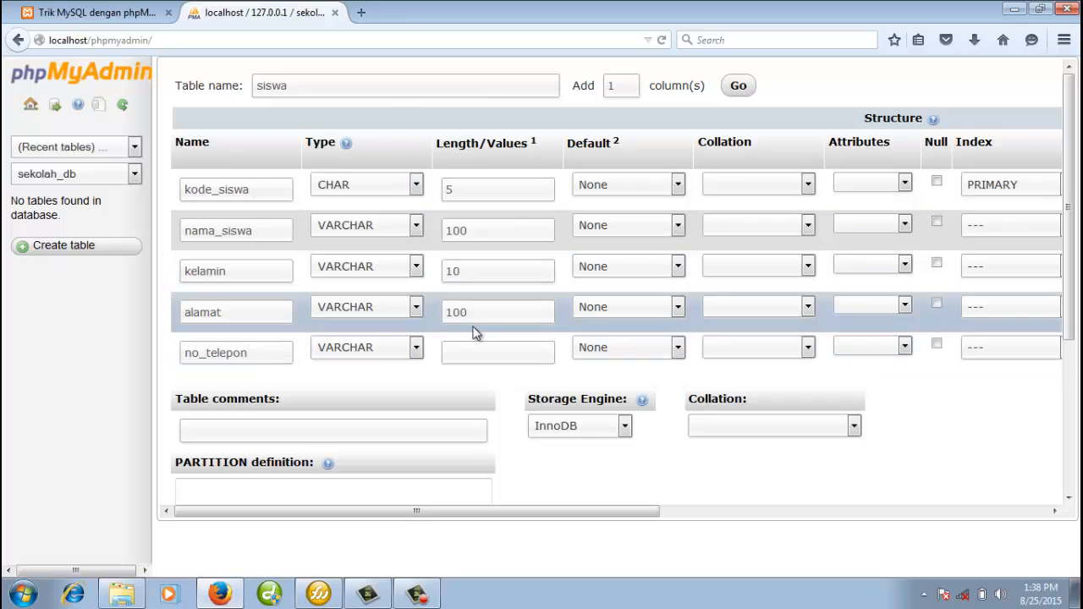
left_click(471, 353)
type("20")
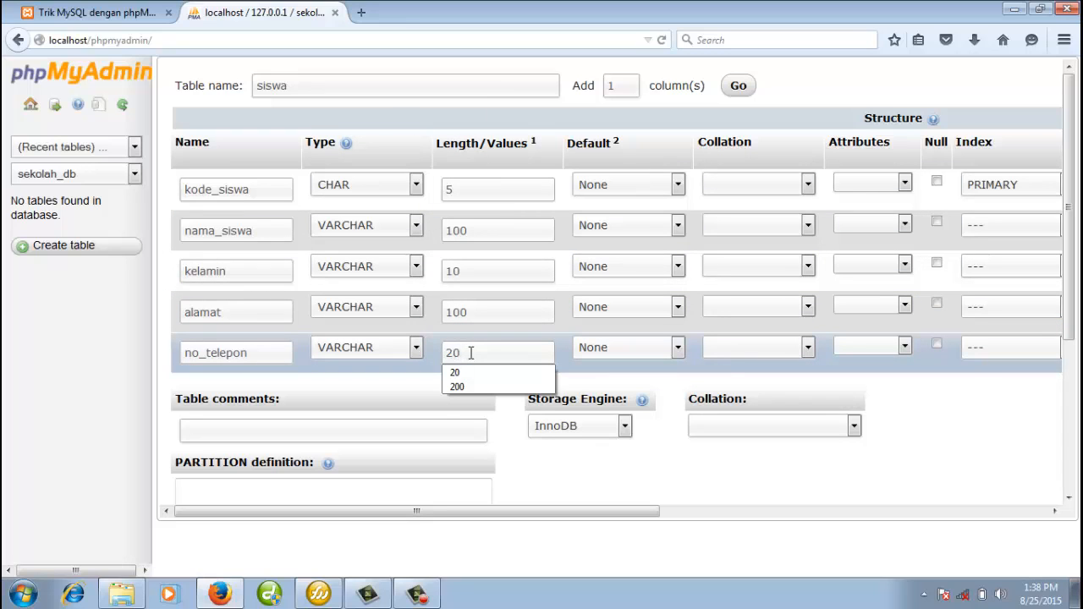
left_click(711, 480)
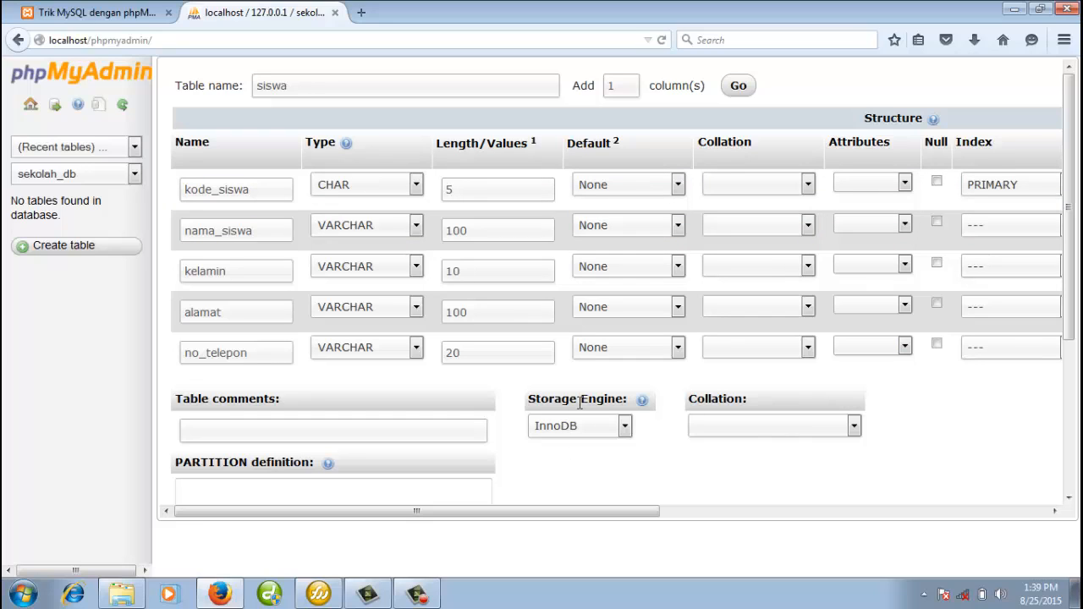
Choose the MyISAM storage engine and save the siswa table.
left_click(625, 429)
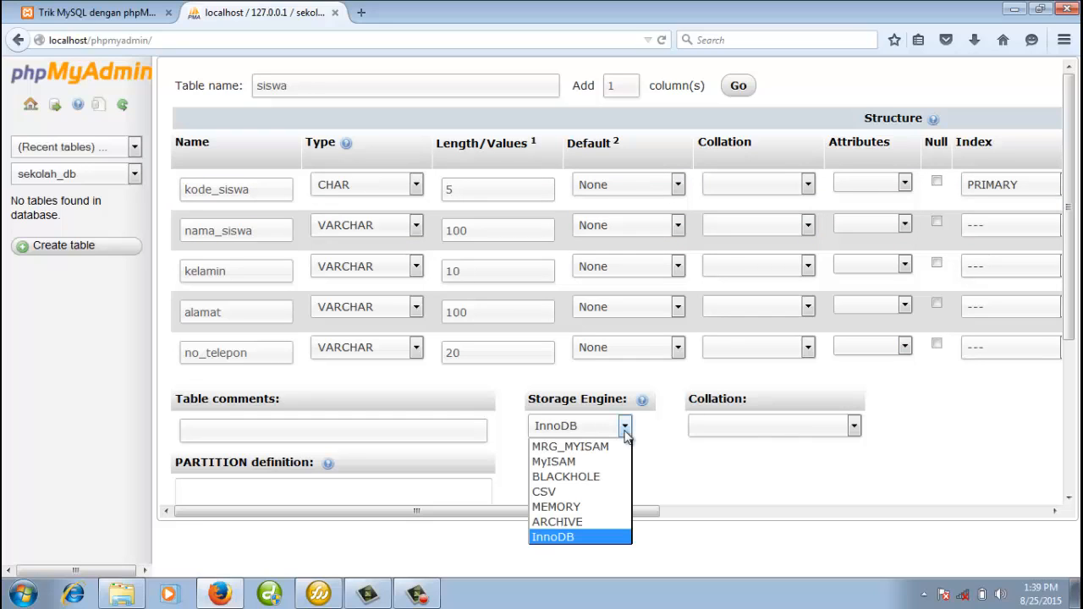
left_click(591, 461)
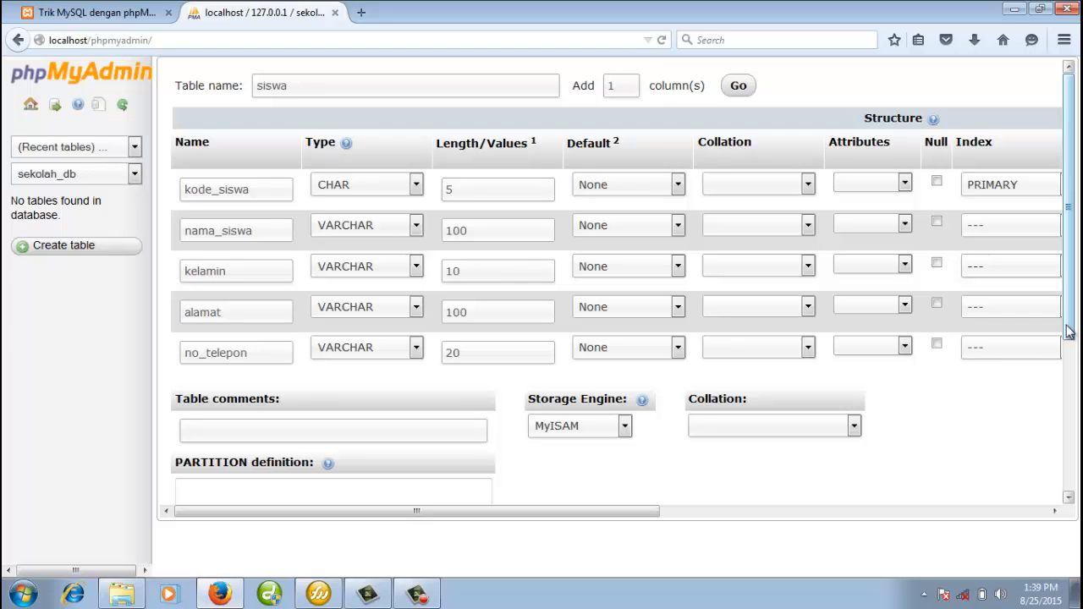
left_click_drag(1068, 331, 1073, 417)
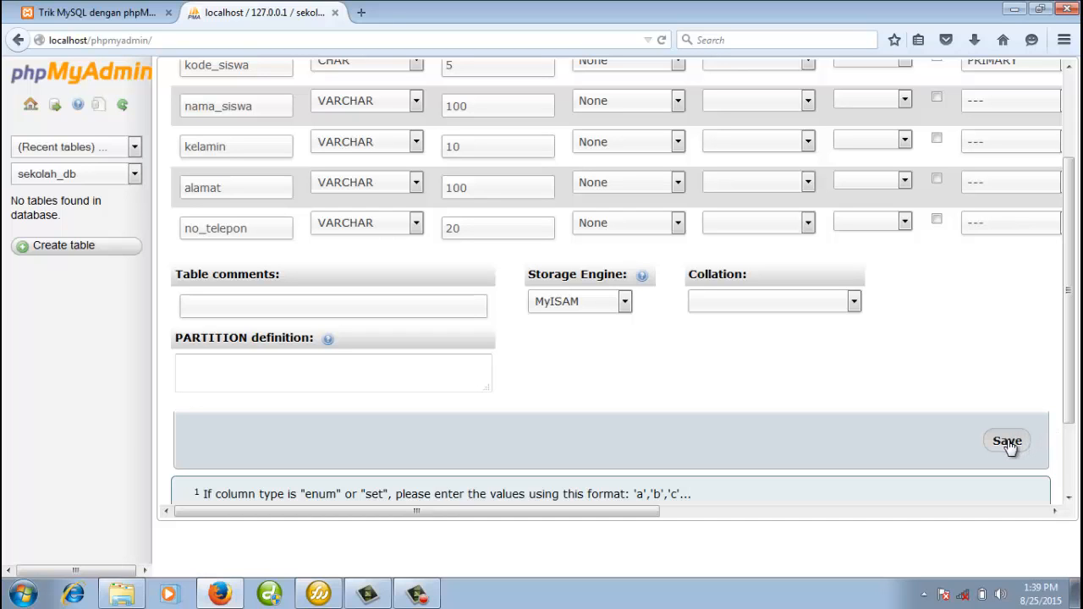
left_click(1008, 442)
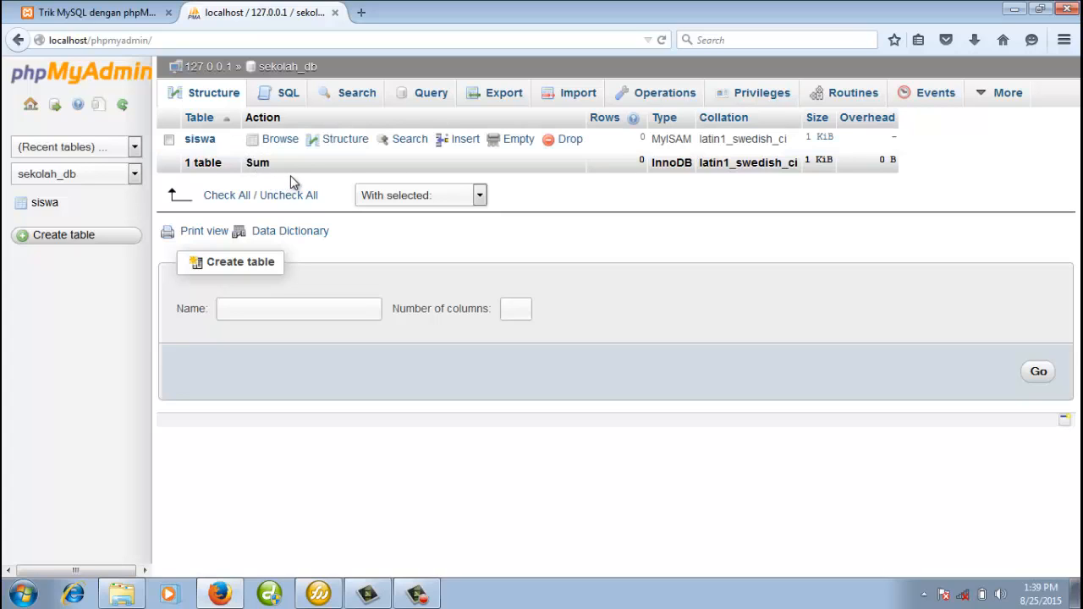
left_click(346, 139)
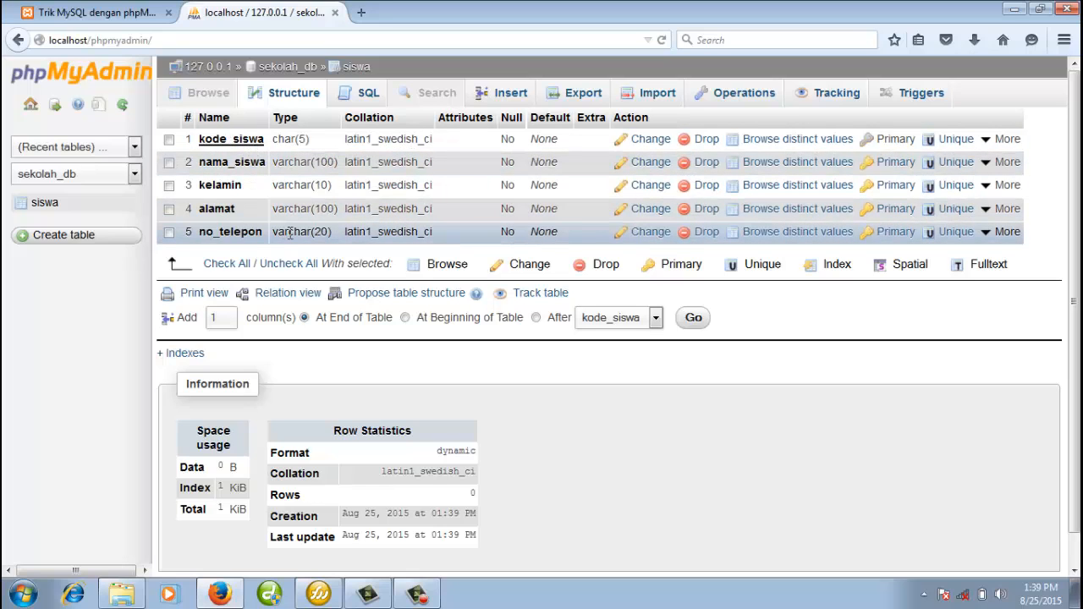
left_click(304, 74)
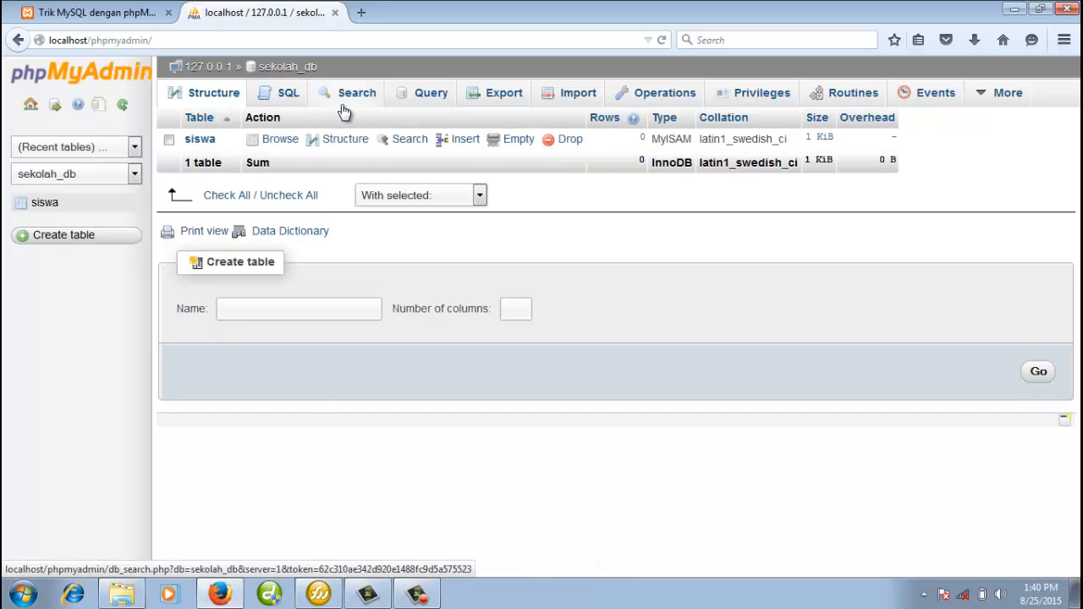
left_click(292, 68)
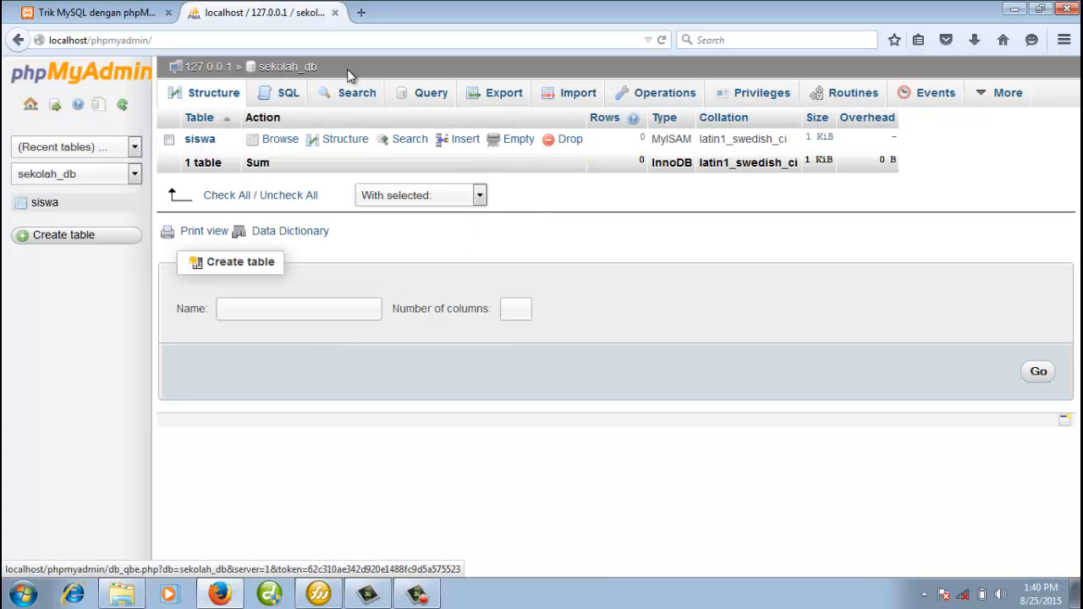
Select the siswa table in the navigation panel and switch to its Insert form.
left_click(338, 141)
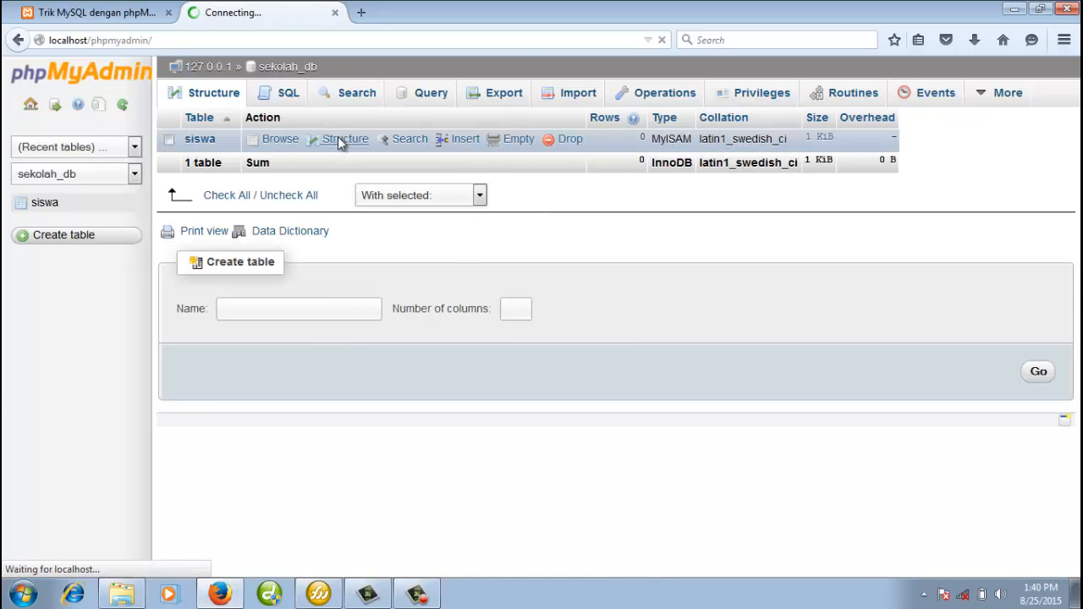
left_click(39, 206)
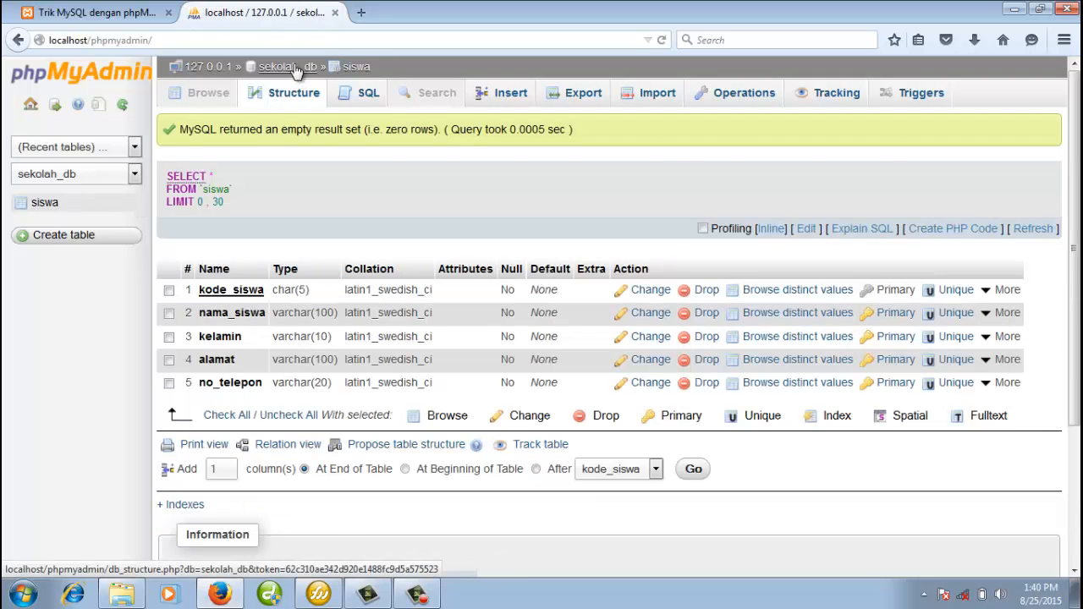
left_click(291, 67)
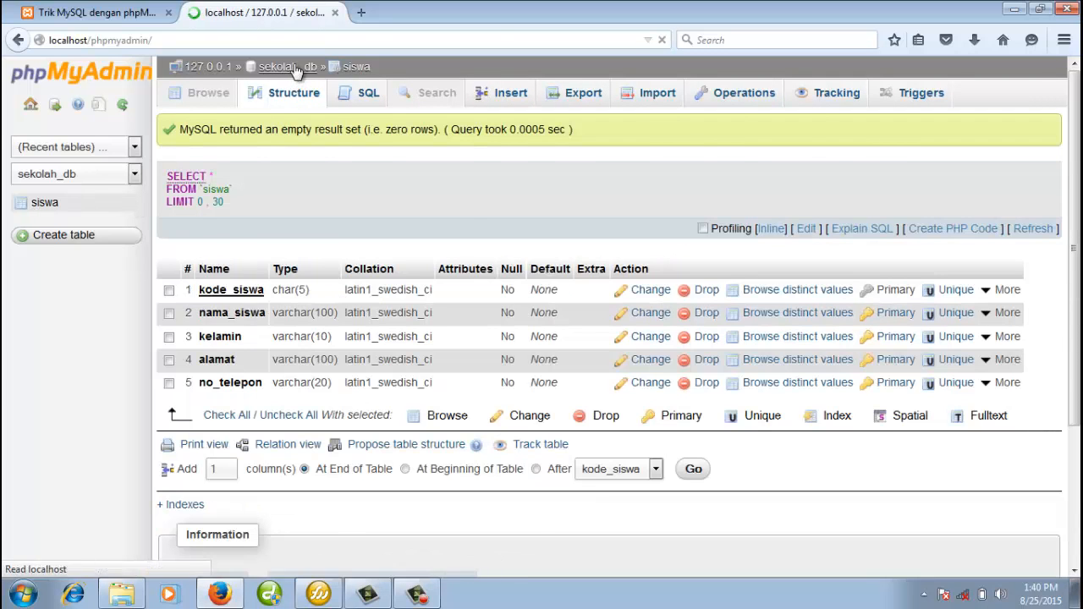
left_click(42, 204)
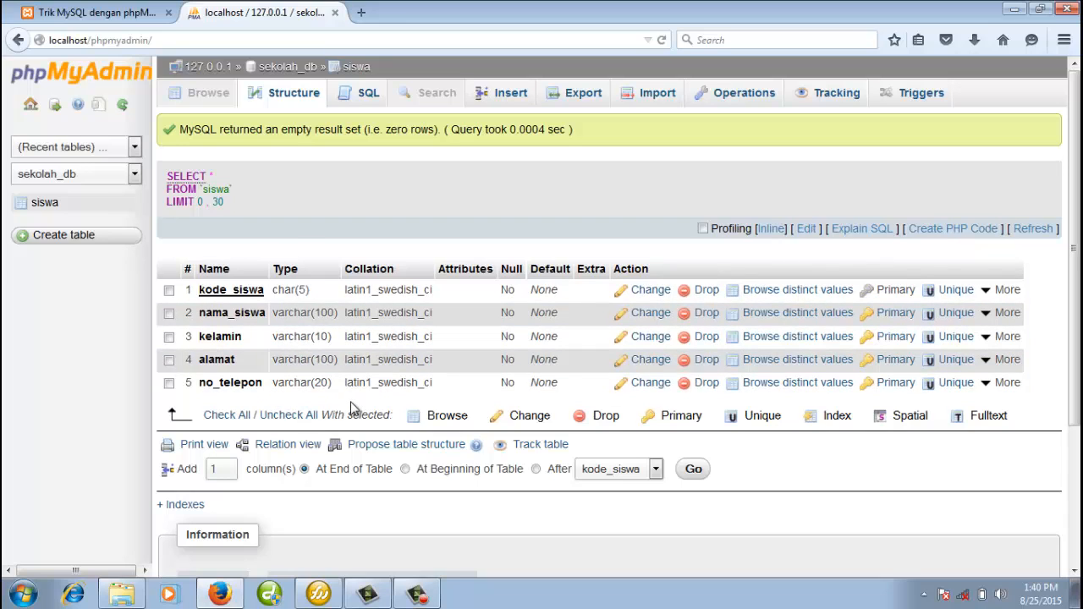
left_click(509, 100)
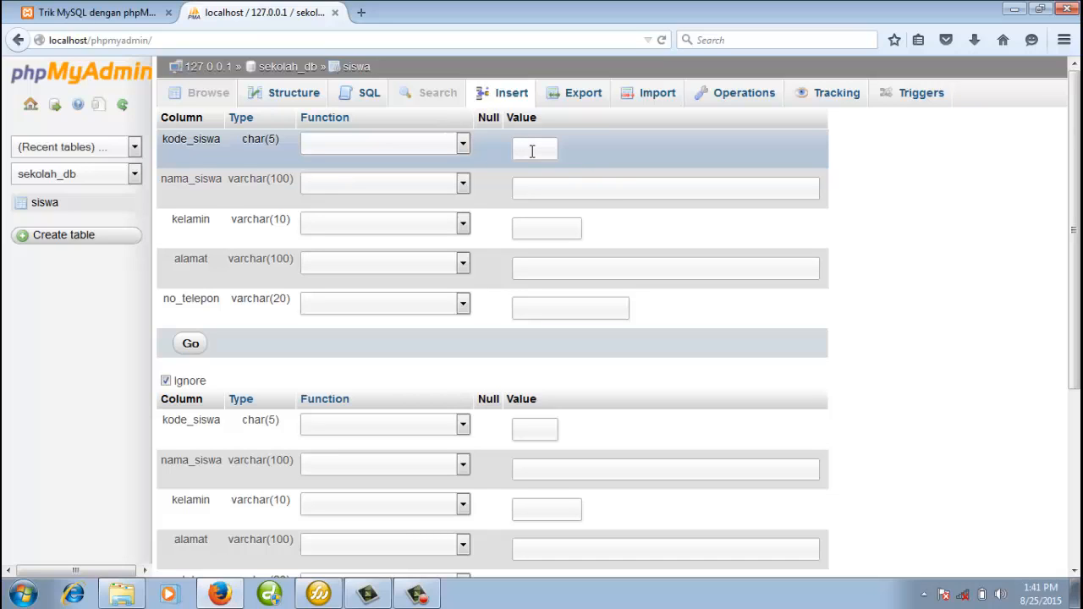
Enter code S0001 in the first row and S0002 in the second row's kode_siswa.
type("S0001")
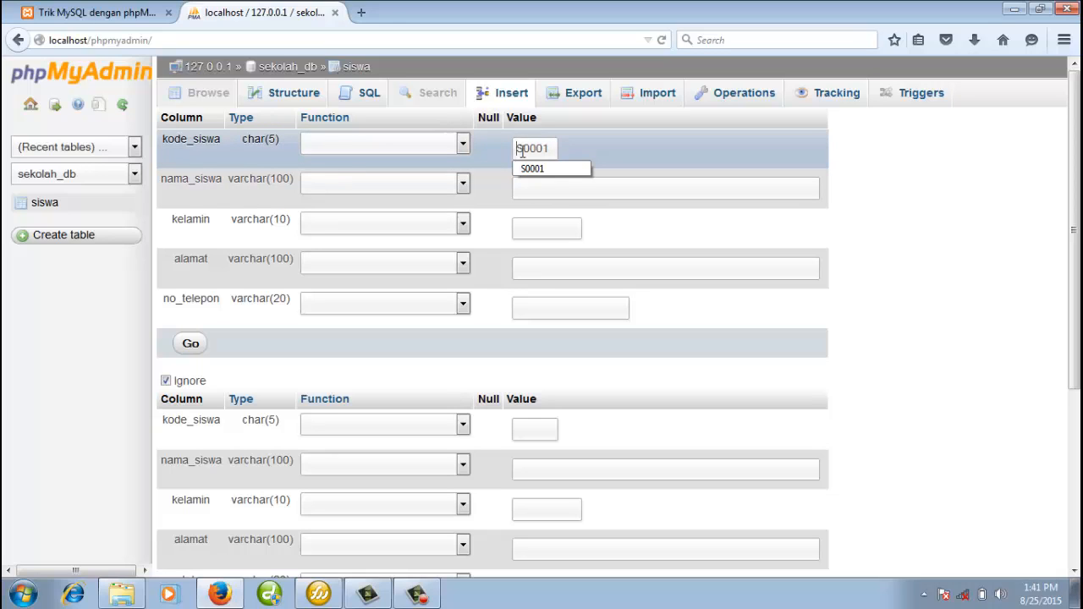
mouse_move(518, 150)
left_mouse_down()
mouse_move(554, 148)
mouse_move(514, 151)
left_mouse_up()
left_click(555, 150)
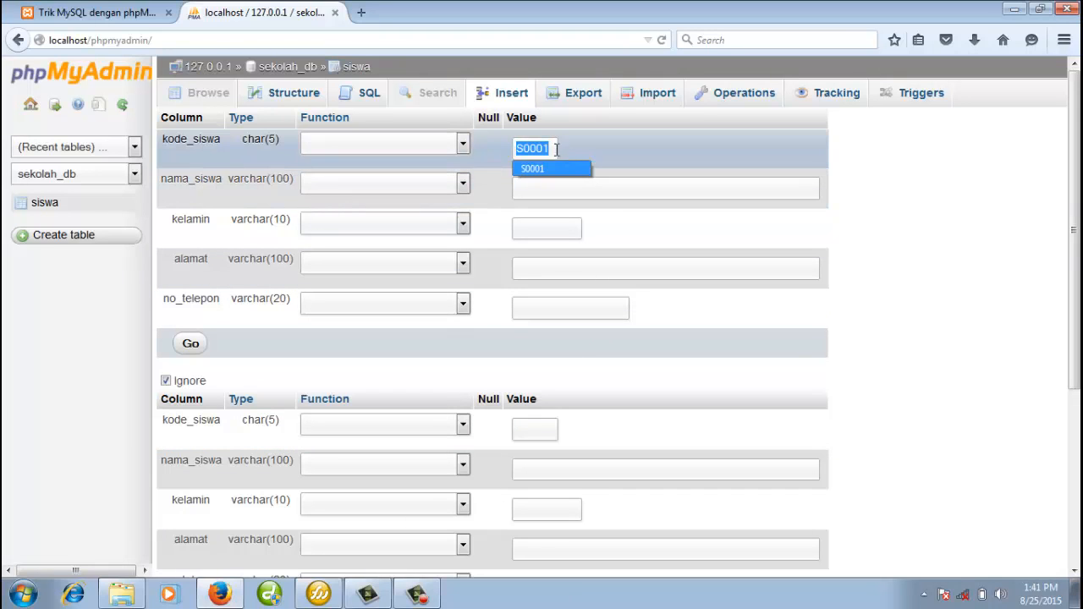
left_click(526, 148)
double_click(525, 147)
key("ctrl+c")
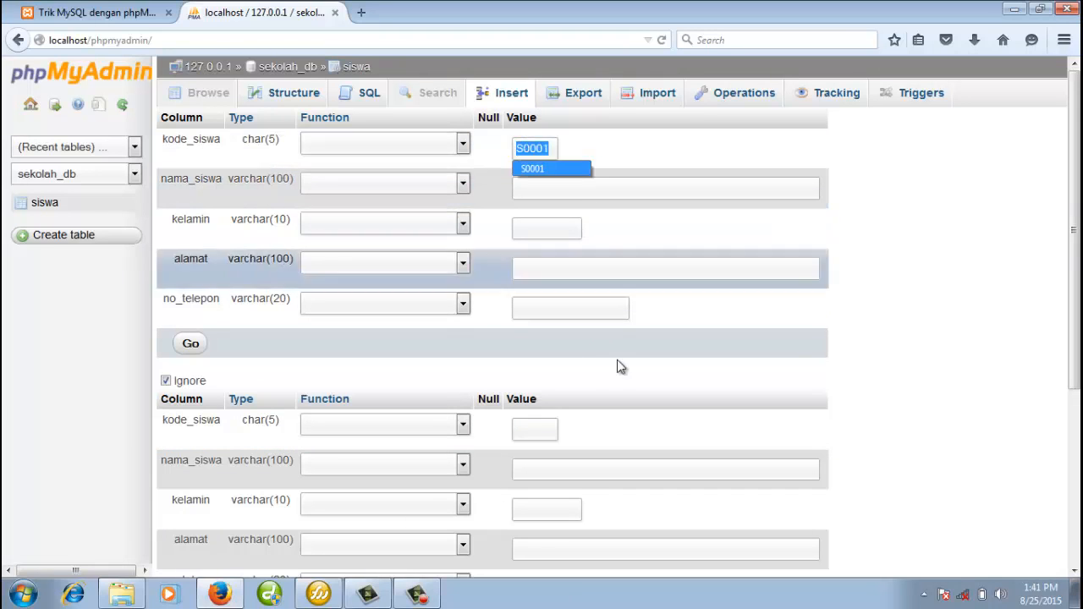
left_click(535, 427)
key("ctrl+v")
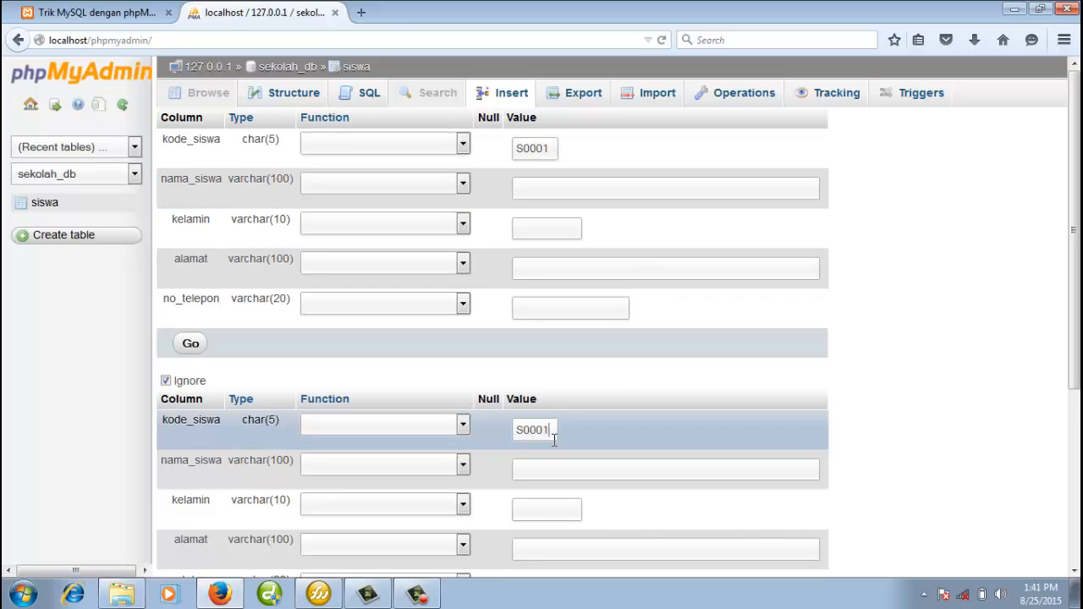
left_click_drag(544, 429, 548, 429)
type("2")
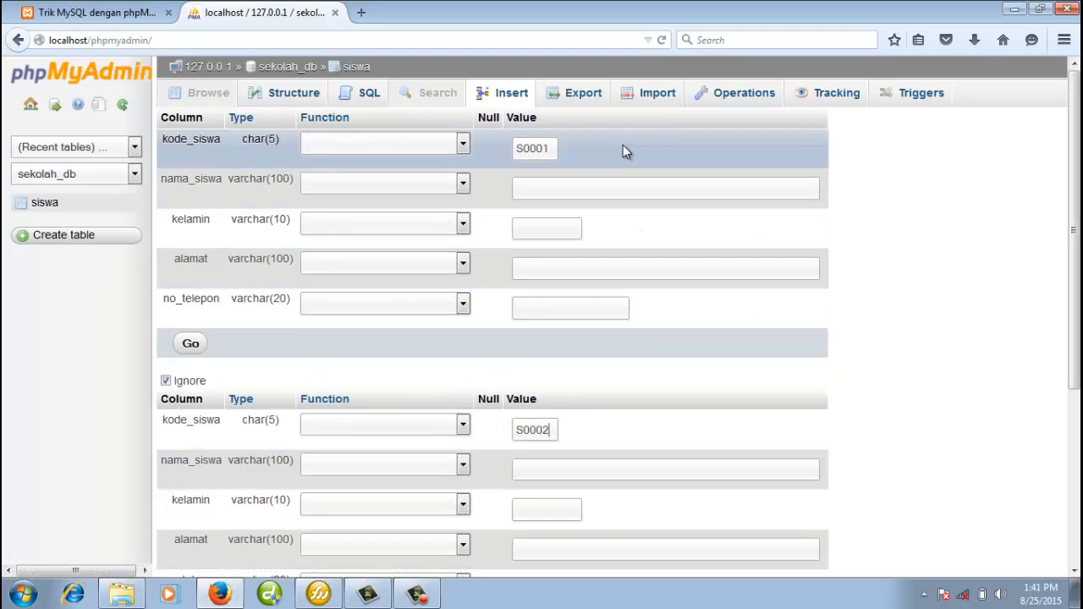
mouse_move(1076, 148)
left_mouse_down()
mouse_move(1077, 241)
mouse_move(1081, 145)
left_mouse_up()
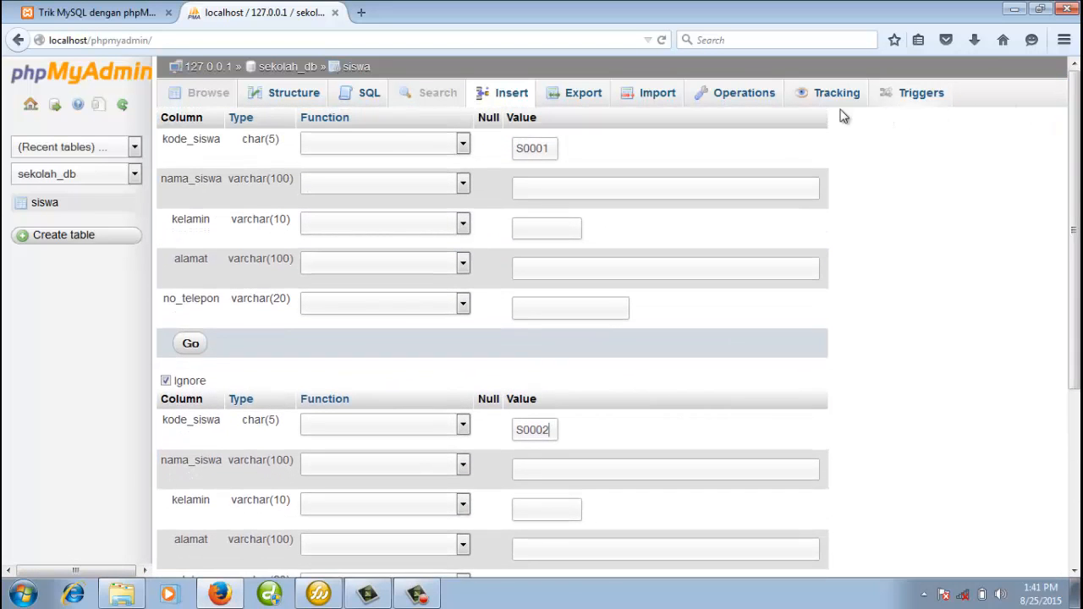
Fill the first row's student name, kelamin P, home address and phone number.
left_click(598, 189)
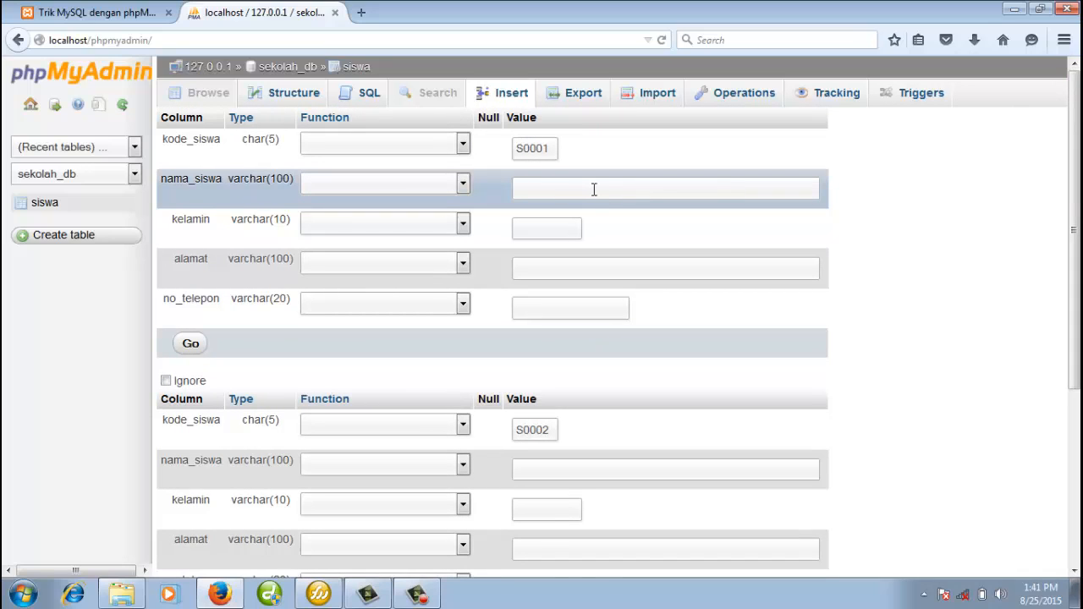
left_click(537, 230)
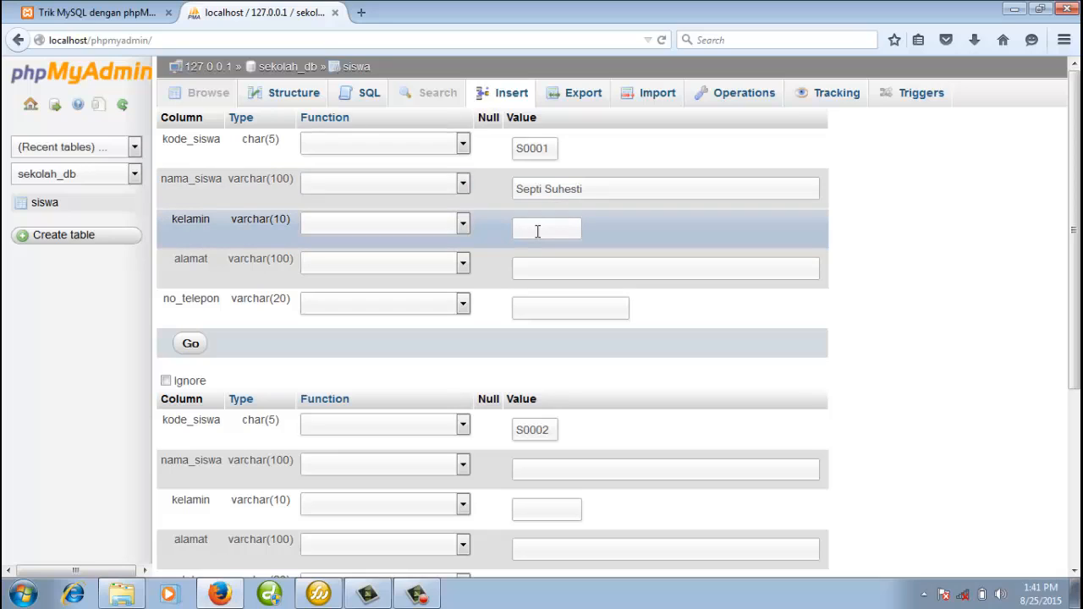
type("P")
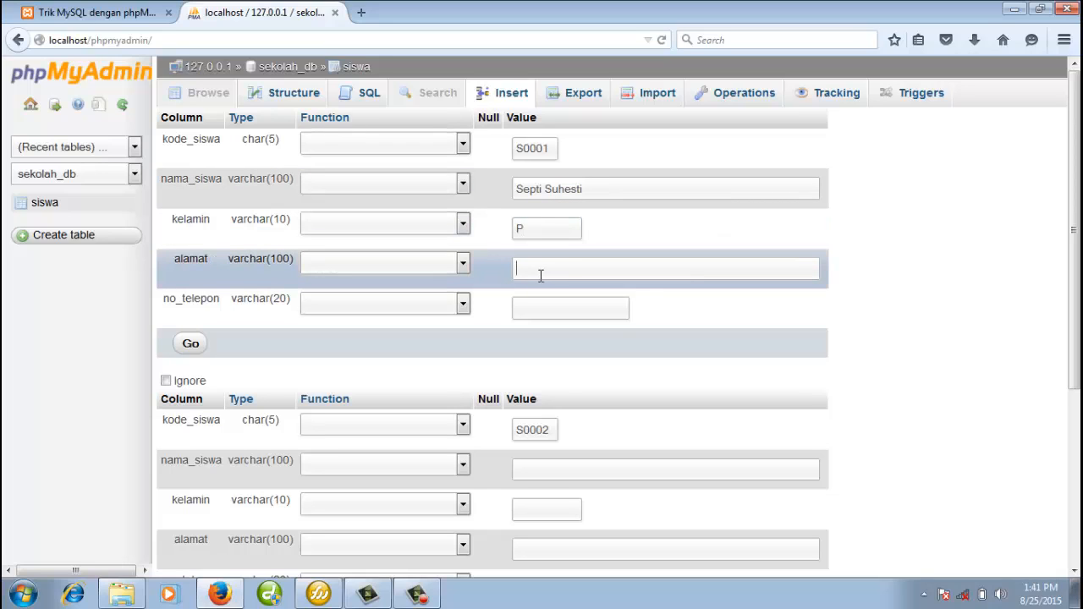
left_click(541, 269)
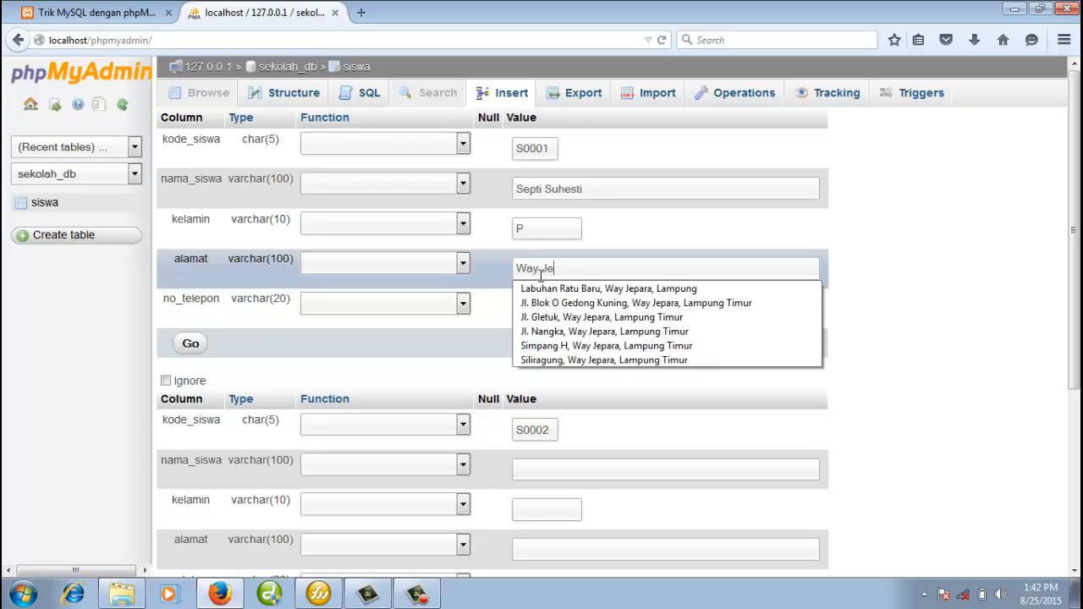
key("BackSpace")
key("BackSpace")
key("BackSpace")
key("BackSpace")
key("BackSpace")
key("BackSpace")
key("BackSpace")
key("BackSpace")
key("BackSpace")
key("BackSpace")
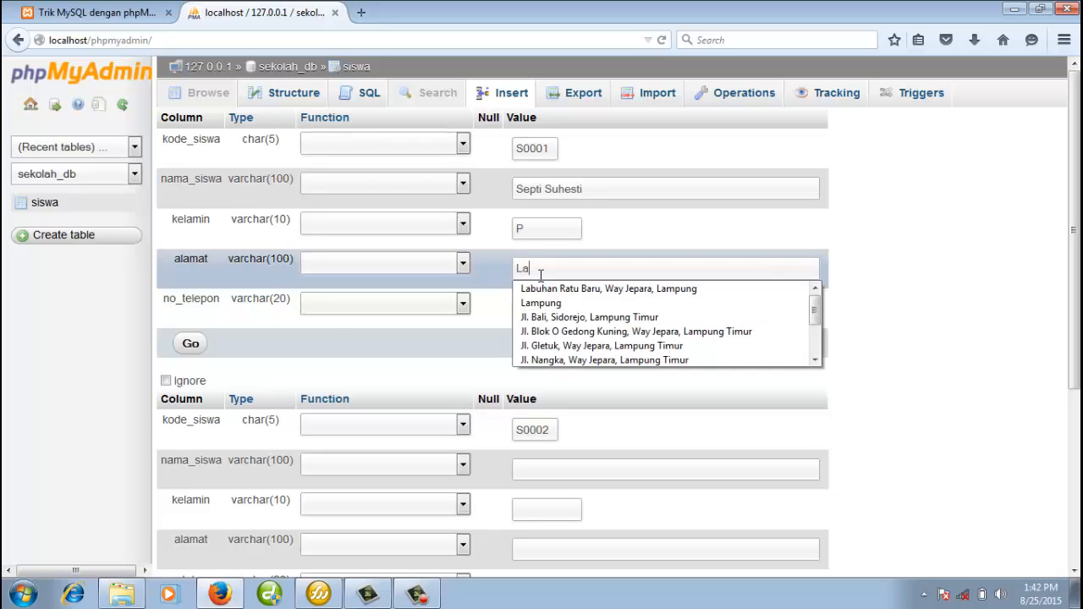
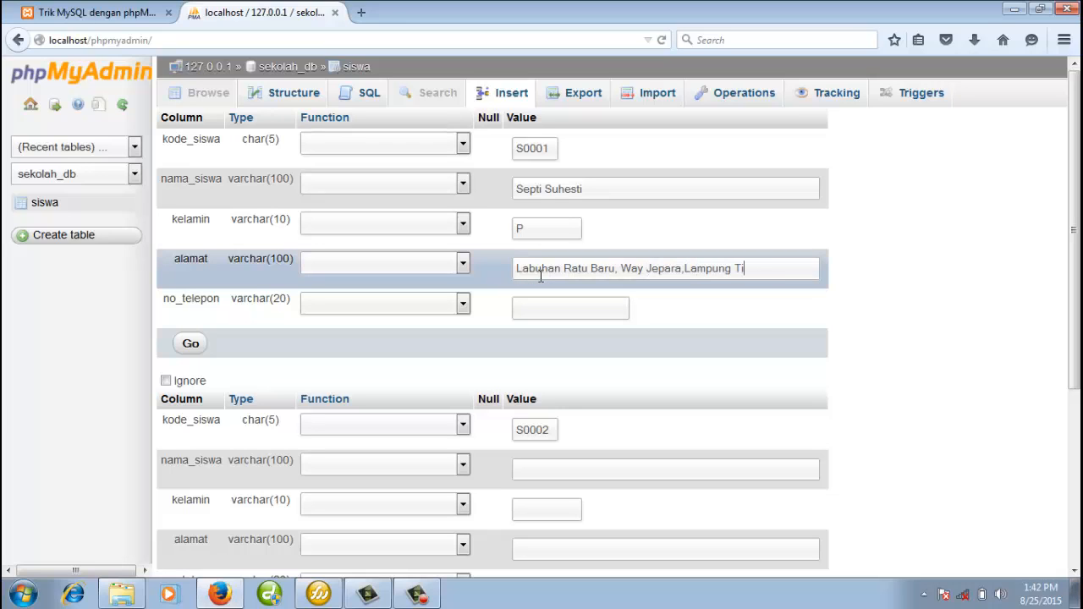
left_click(536, 303)
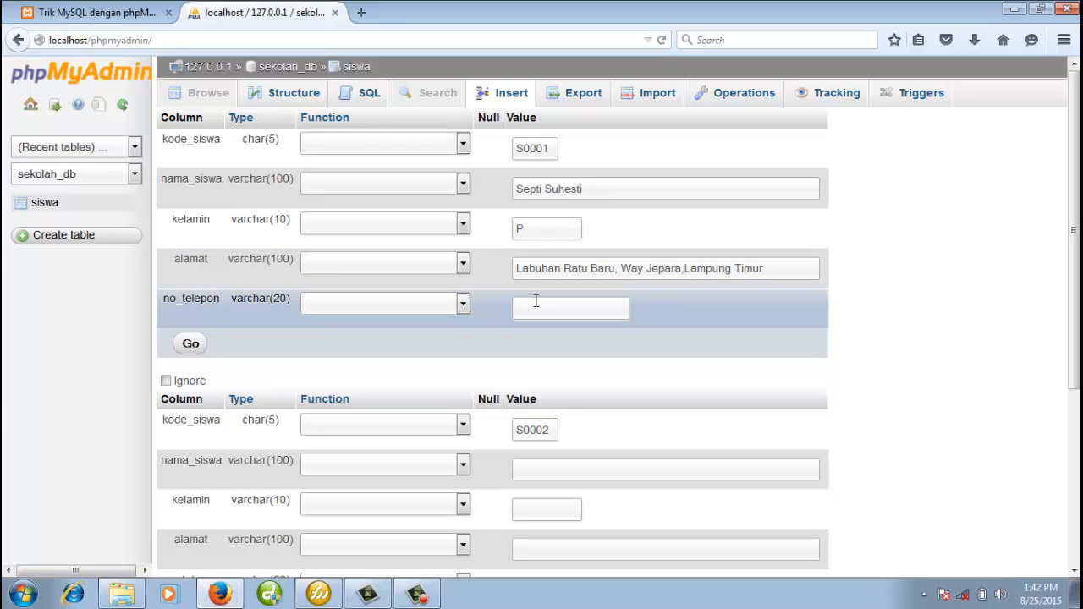
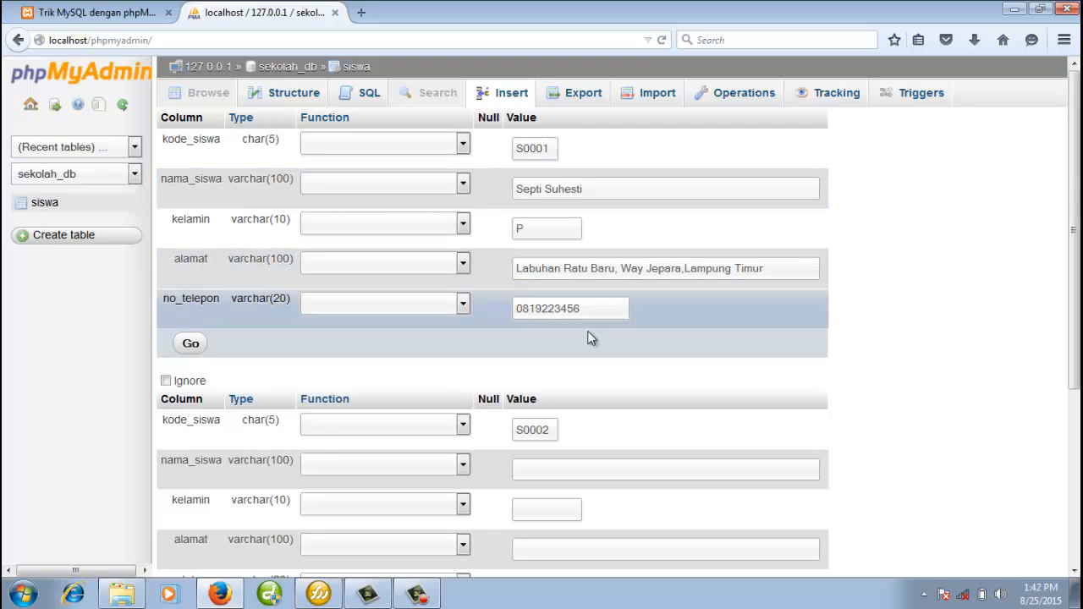
scroll(1073, 271, "down", 3)
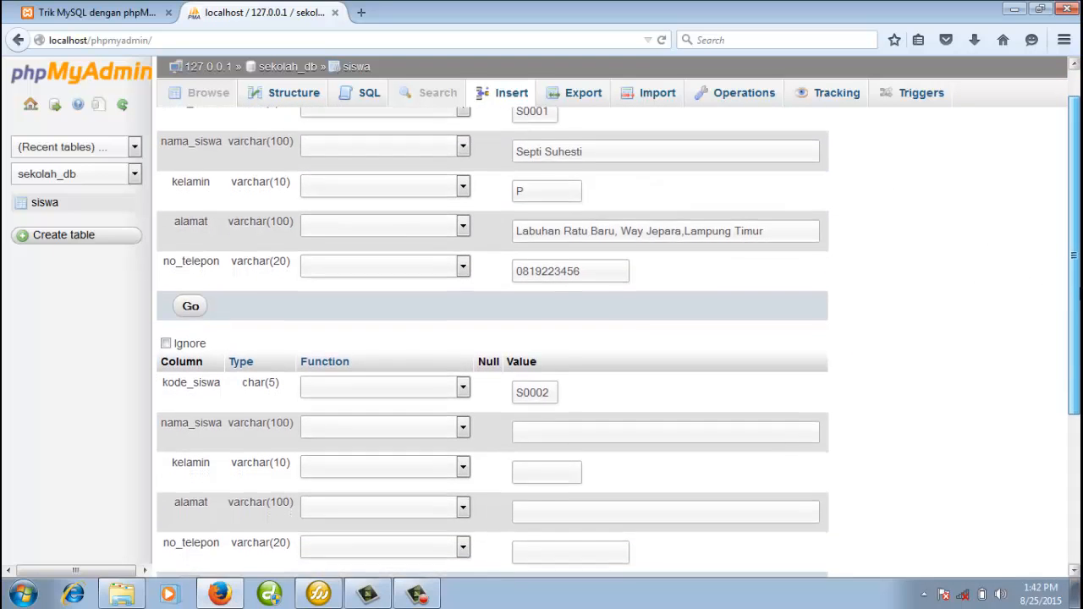
Enter the second student's name, kelamin P, home address and phone number.
left_click_drag(1076, 291, 1077, 366)
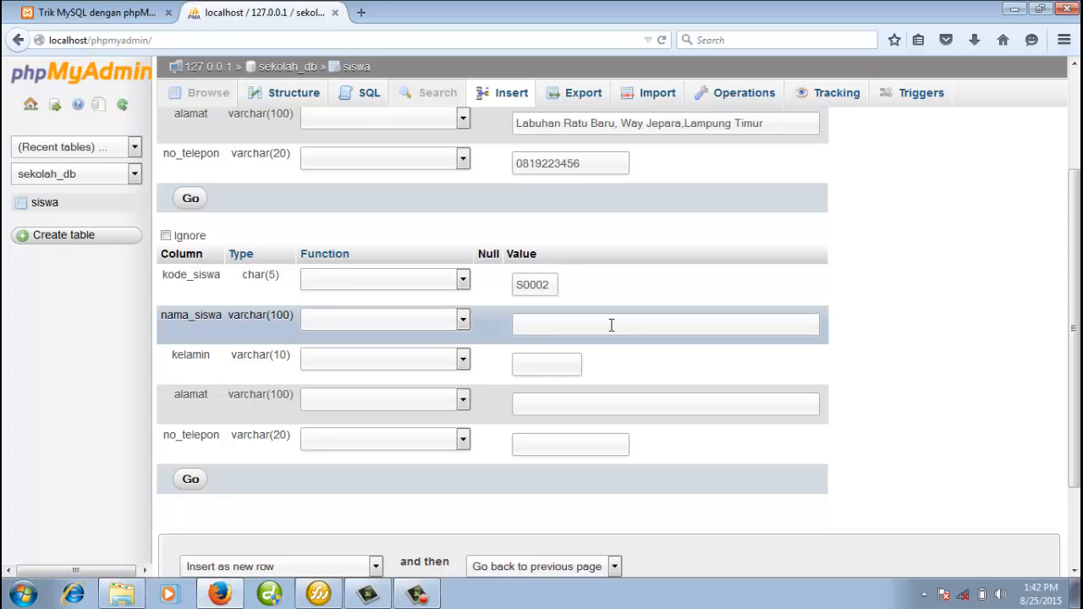
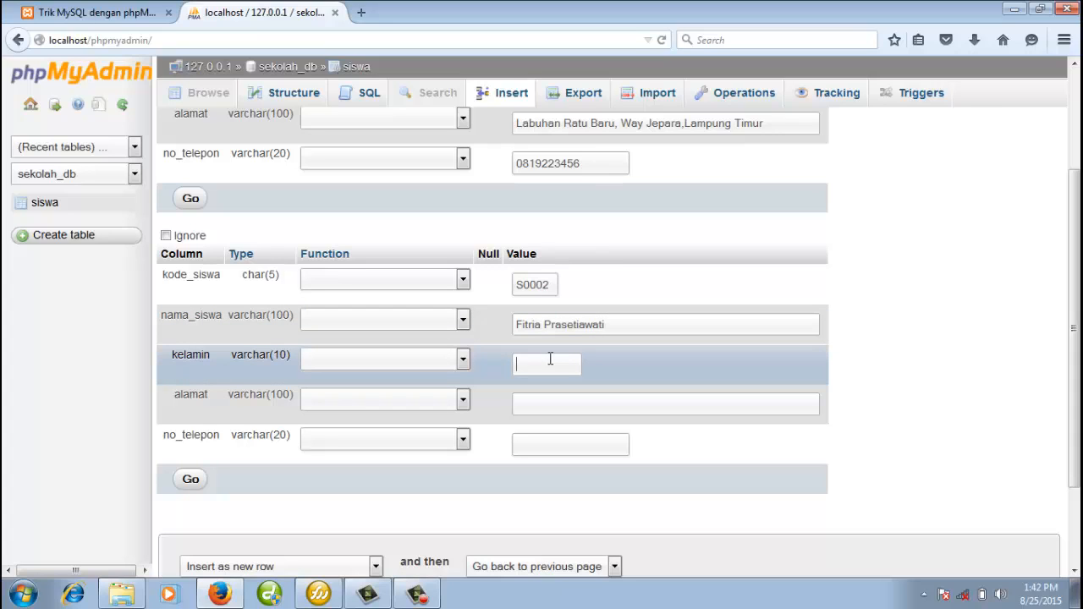
type("P")
left_click(547, 407)
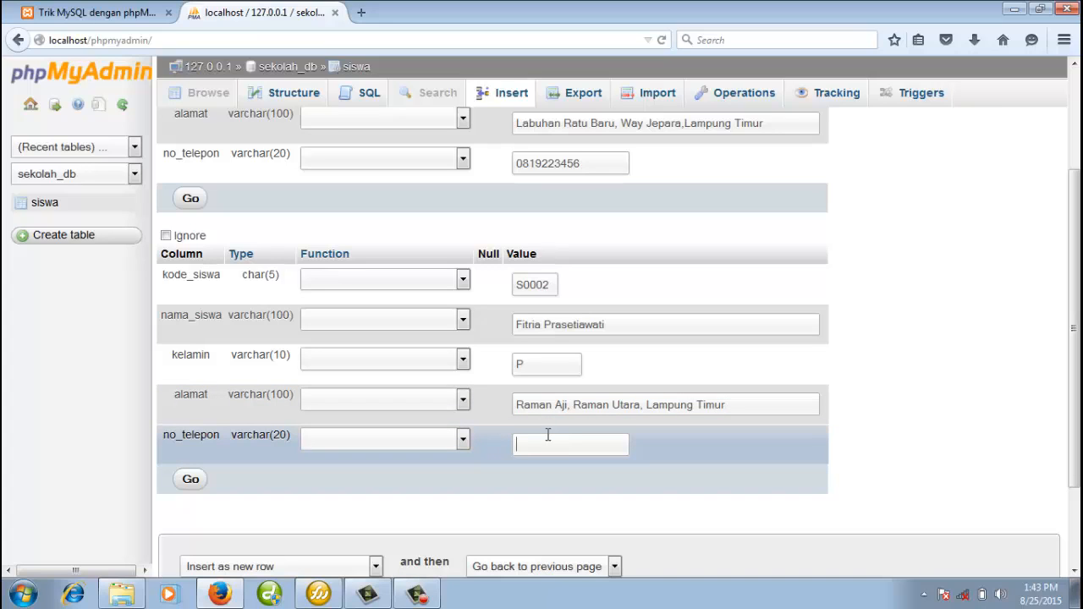
left_click(548, 435)
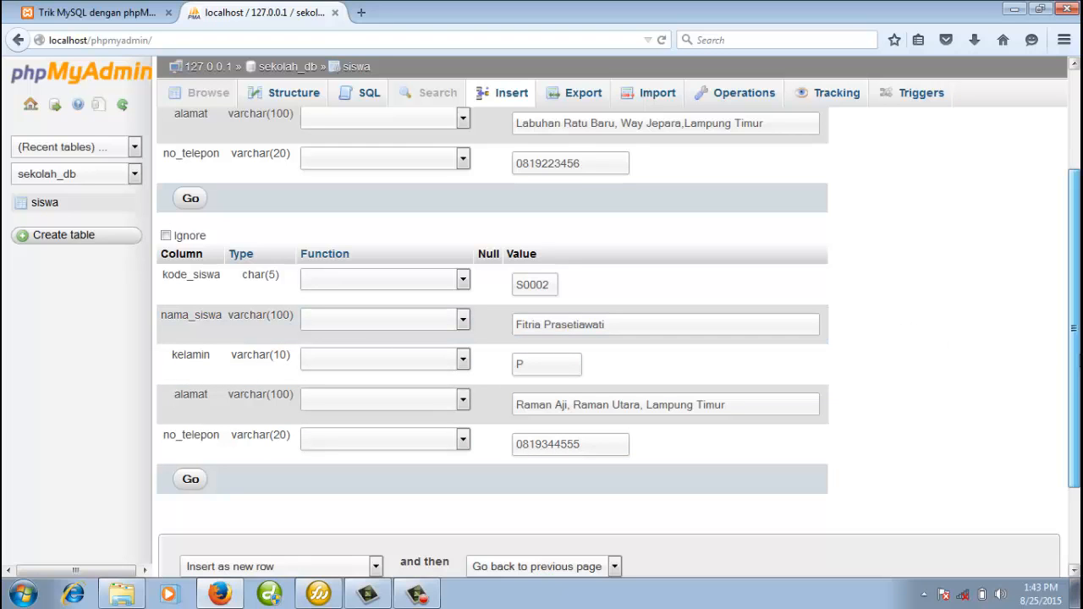
scroll(618, 339, "up", 3)
left_click_drag(1076, 252, 1078, 298)
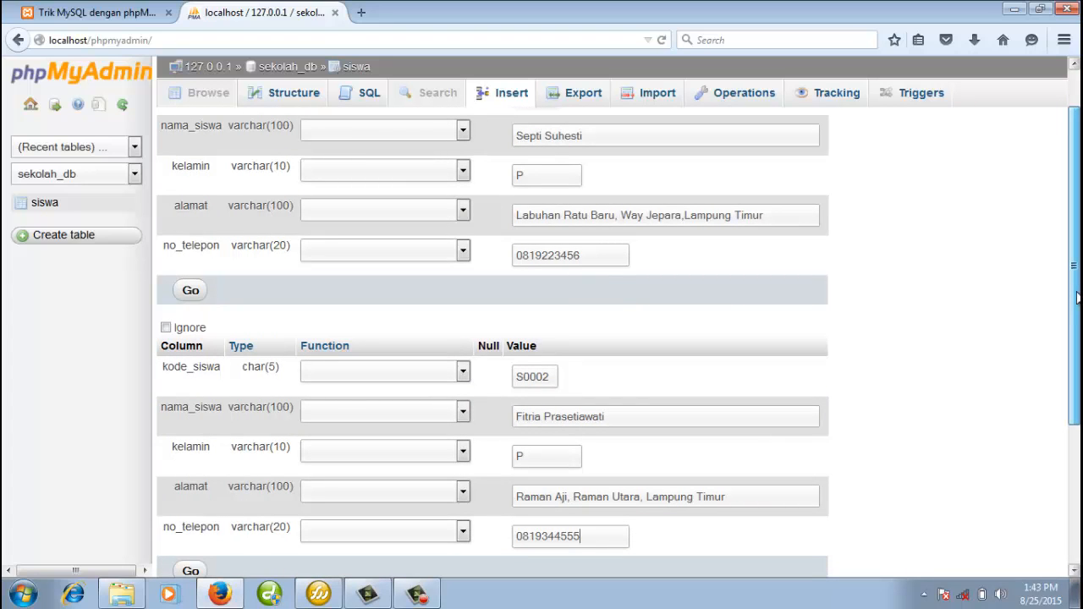
mouse_move(1077, 298)
left_mouse_down()
mouse_move(1077, 362)
mouse_move(1077, 263)
mouse_move(1077, 314)
left_mouse_up()
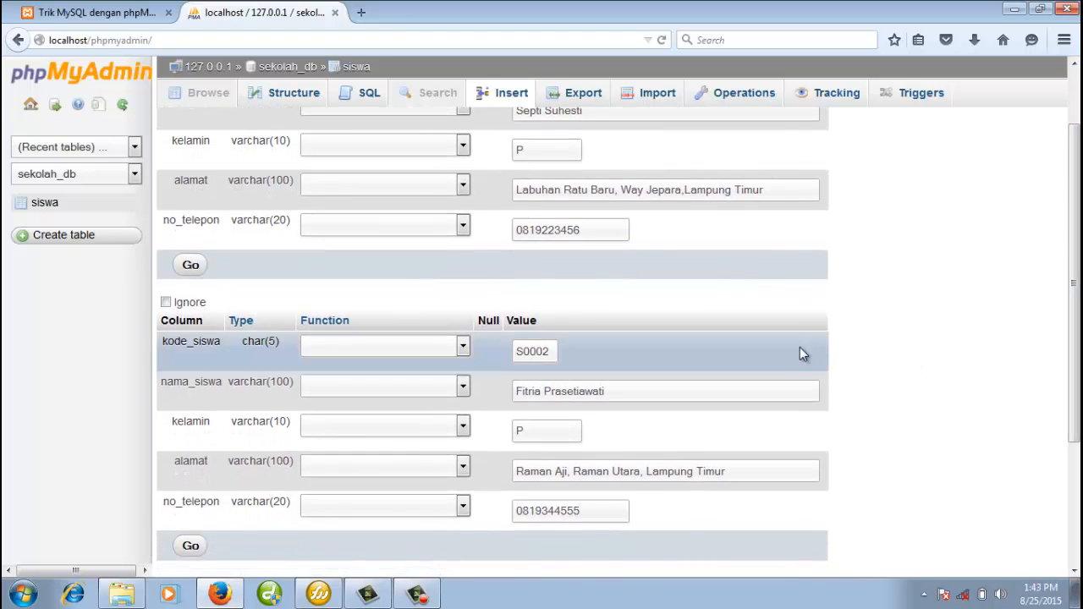
scroll(795, 349, "up", 2)
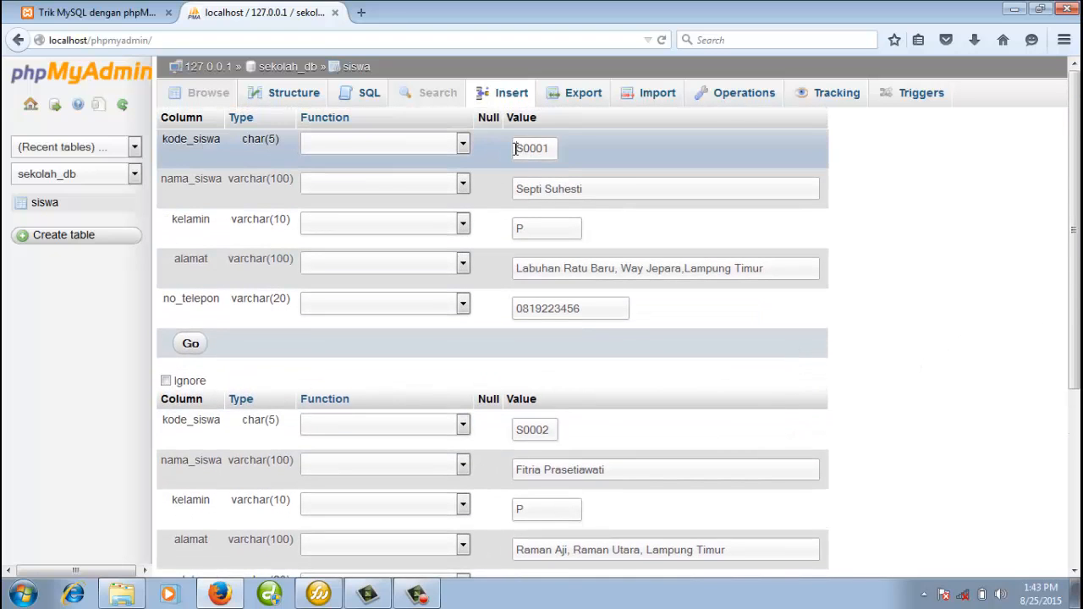
Review the S0001 and S0002 codes and the first student's name in both records.
double_click(533, 430)
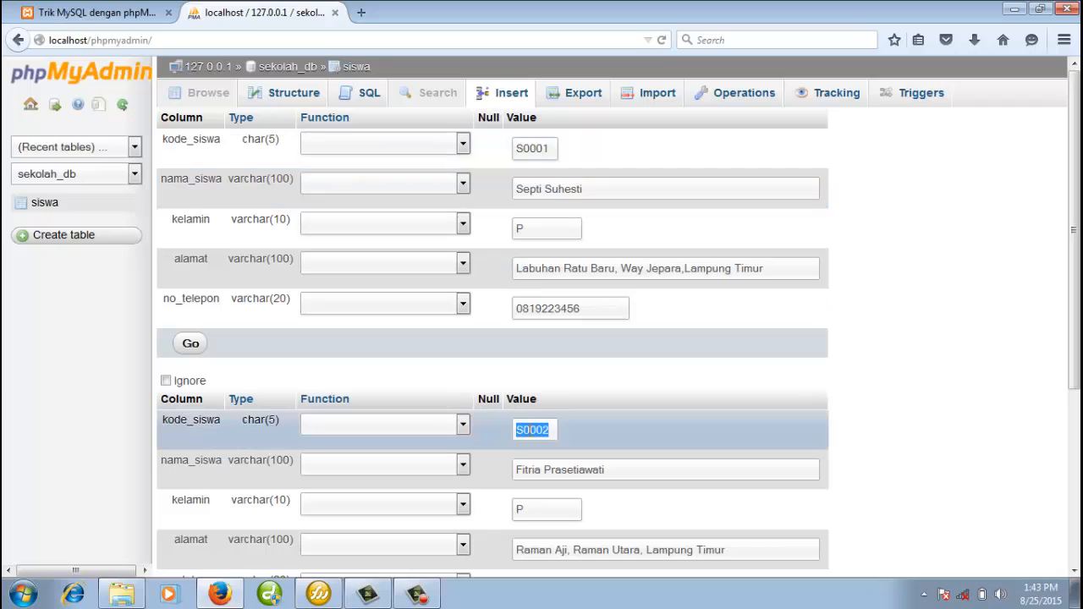
left_click(608, 433)
double_click(522, 429)
left_click(523, 428)
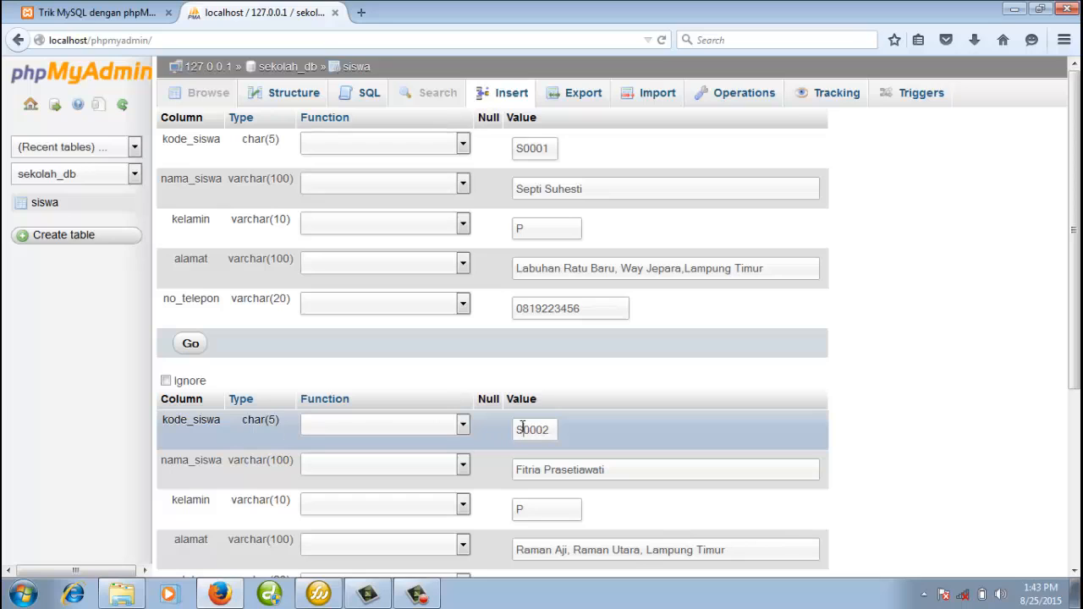
left_click(537, 148)
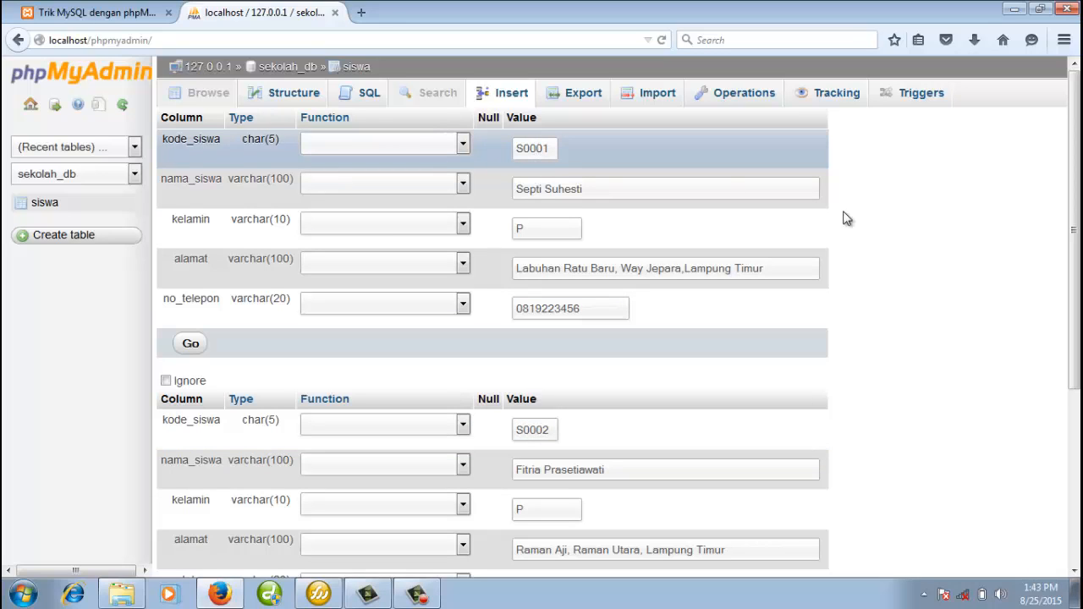
mouse_move(1077, 249)
left_mouse_down()
mouse_move(1081, 257)
mouse_move(1081, 248)
left_mouse_up()
left_click_drag(516, 149, 552, 150)
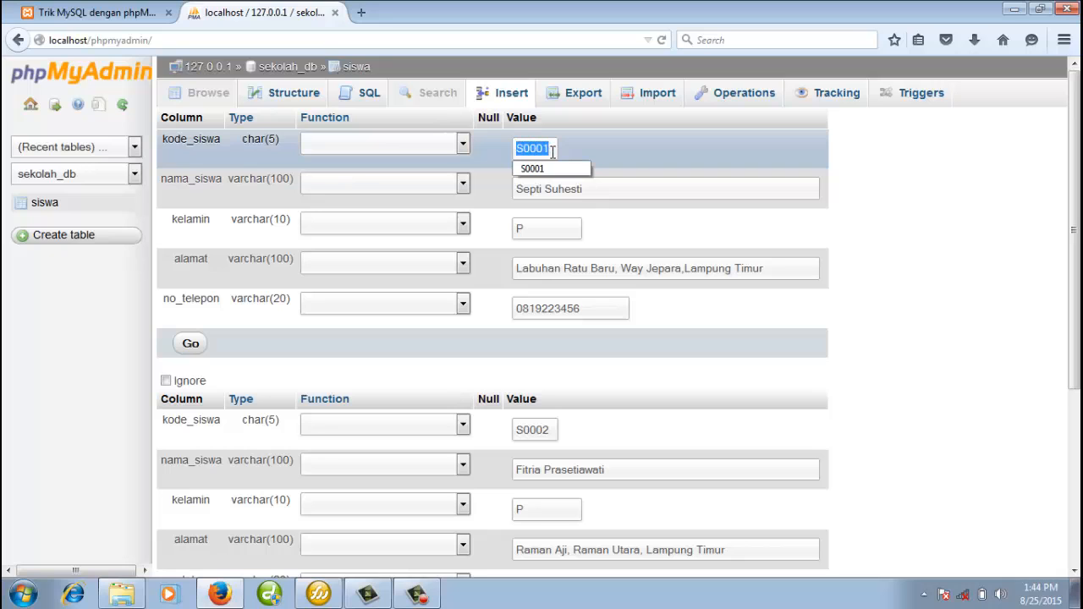
left_click_drag(517, 430, 550, 430)
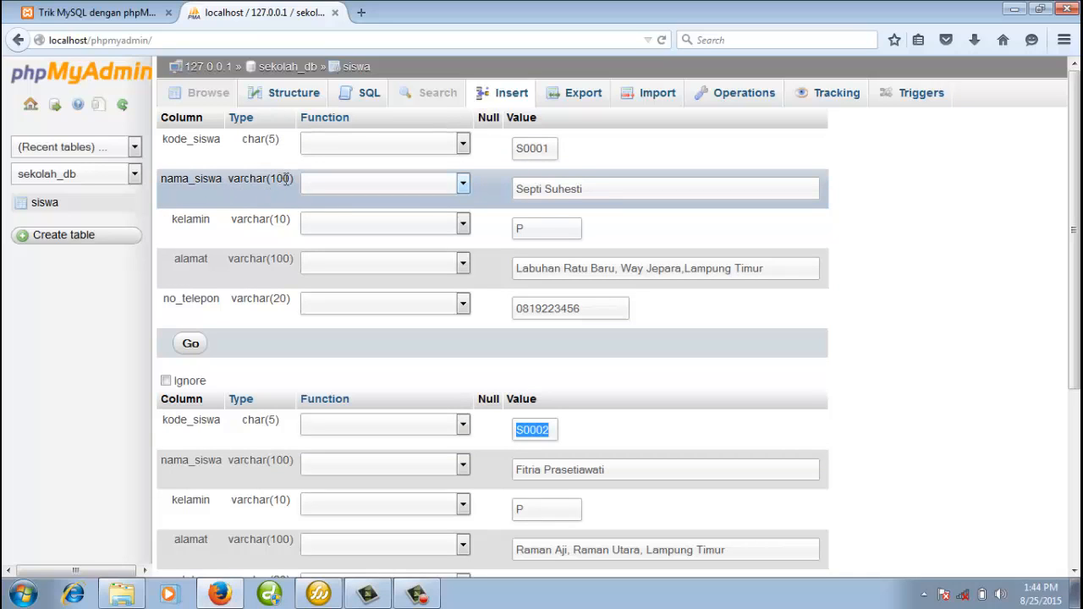
left_click_drag(629, 188, 509, 190)
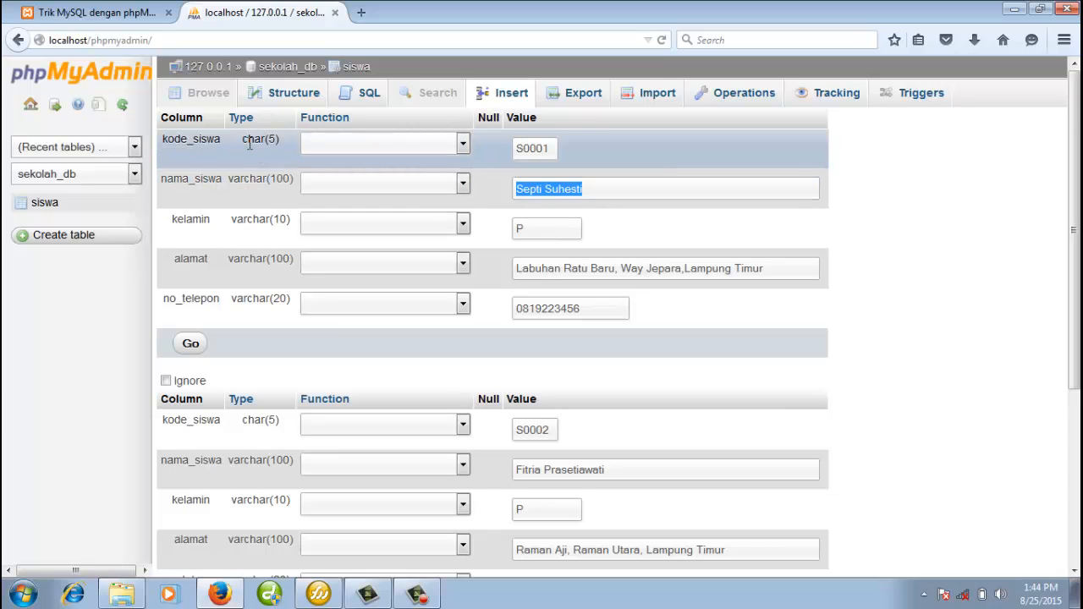
left_click(655, 194)
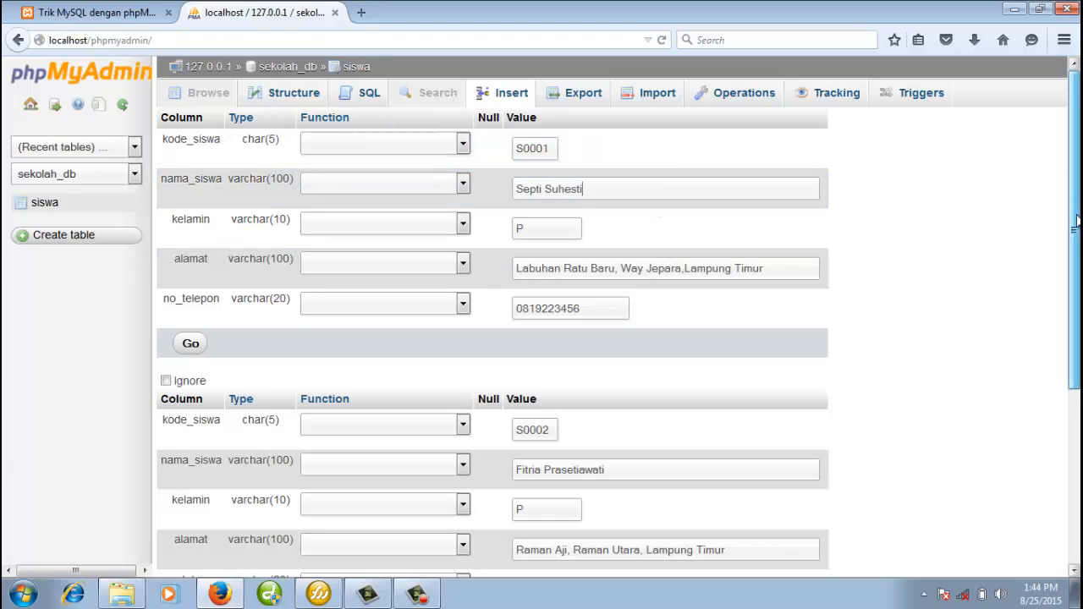
Insert both rows into the siswa table with the Go button.
left_click_drag(1075, 207, 1075, 309)
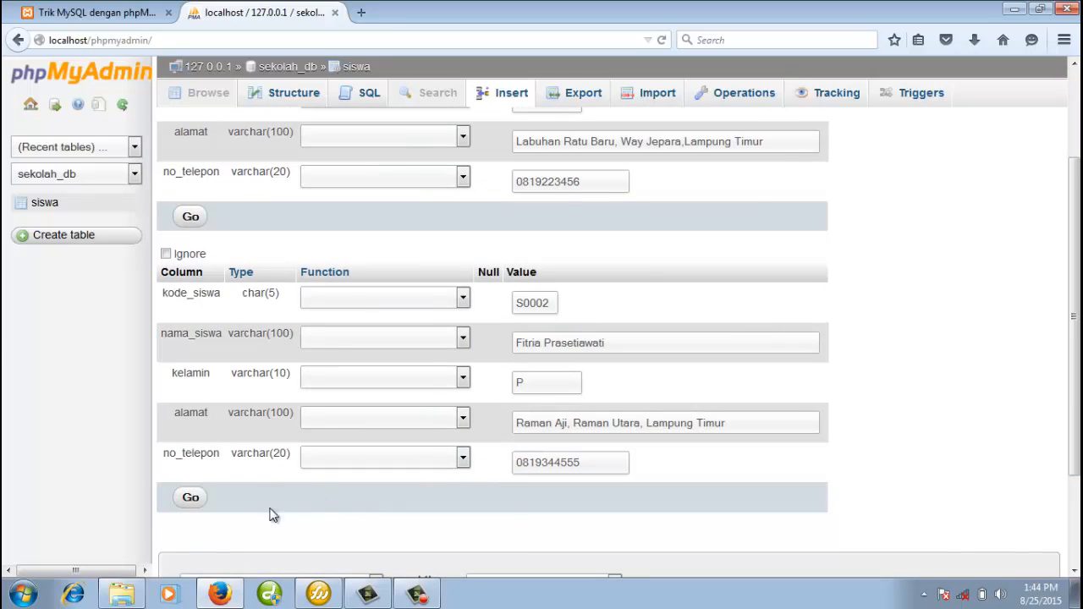
left_click(187, 498)
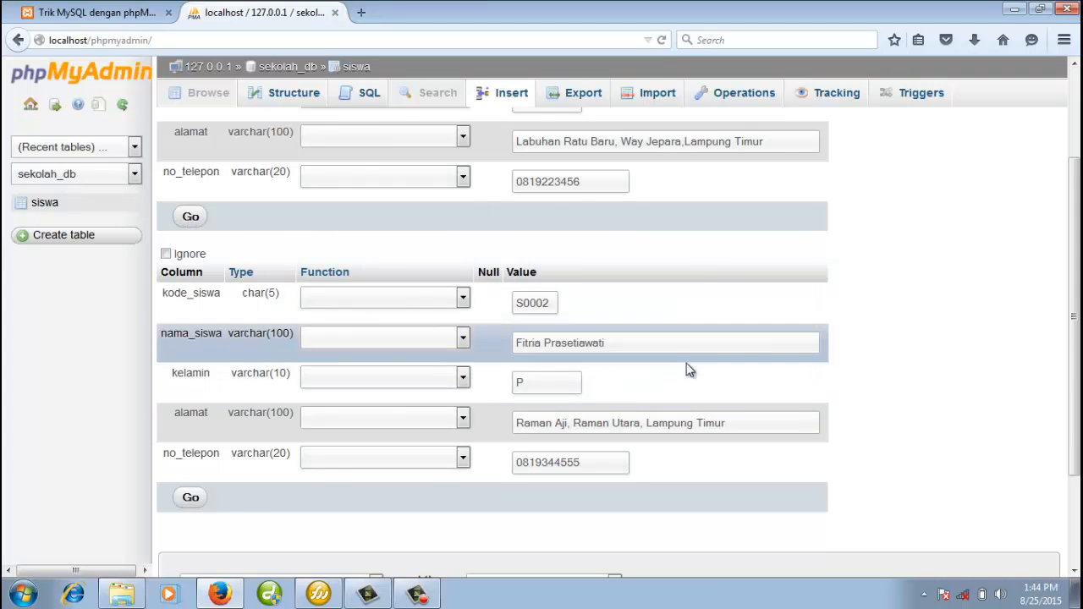
left_click(190, 498)
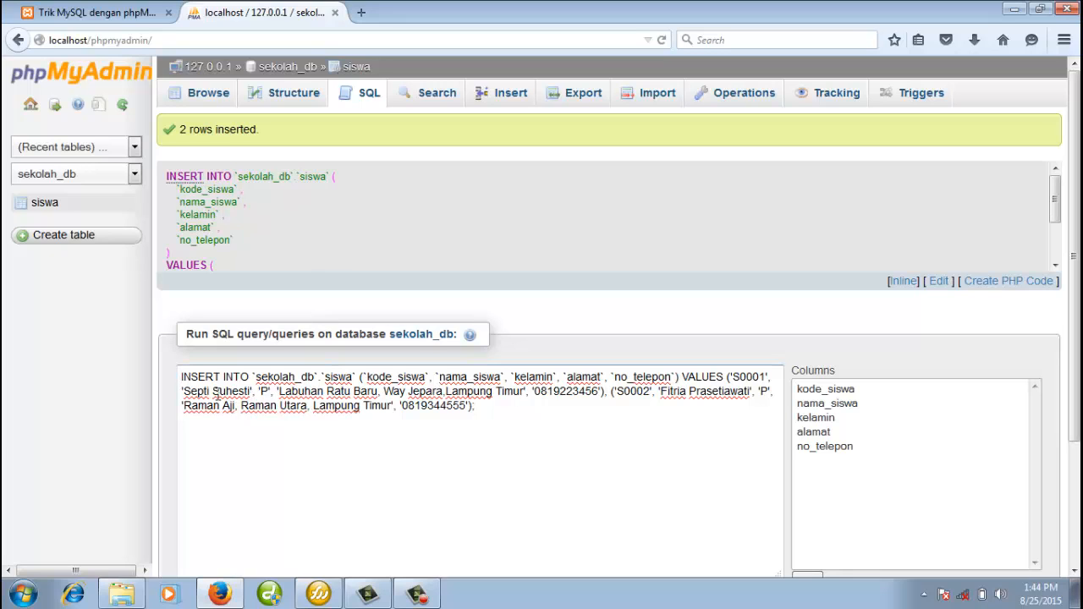
Review the generated INSERT query, then browse the siswa table's rows S0001 and S0002.
left_click_drag(181, 377, 544, 414)
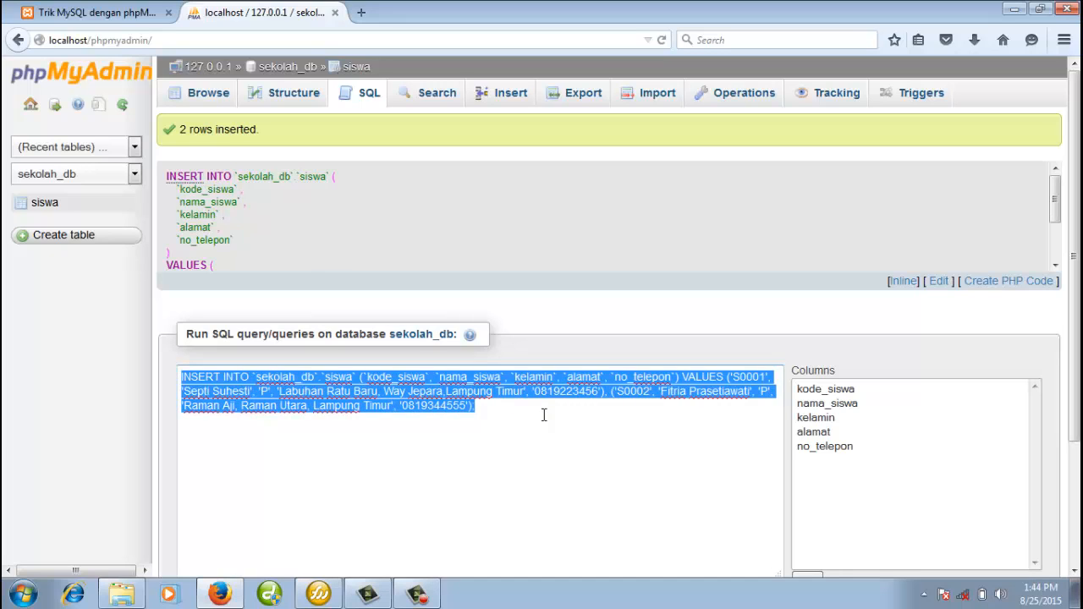
left_click(544, 415)
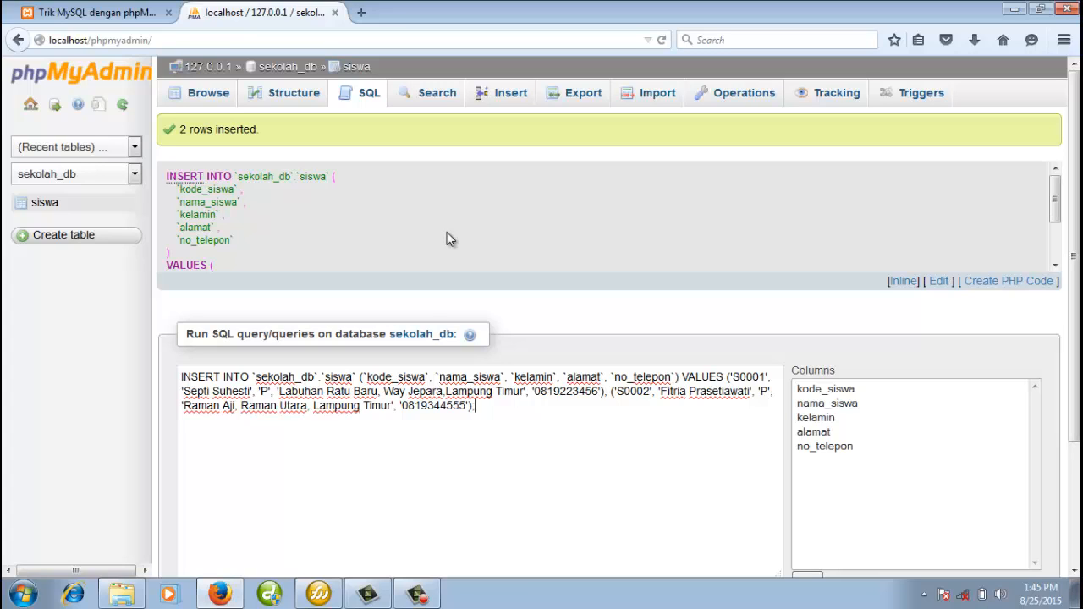
left_click(208, 102)
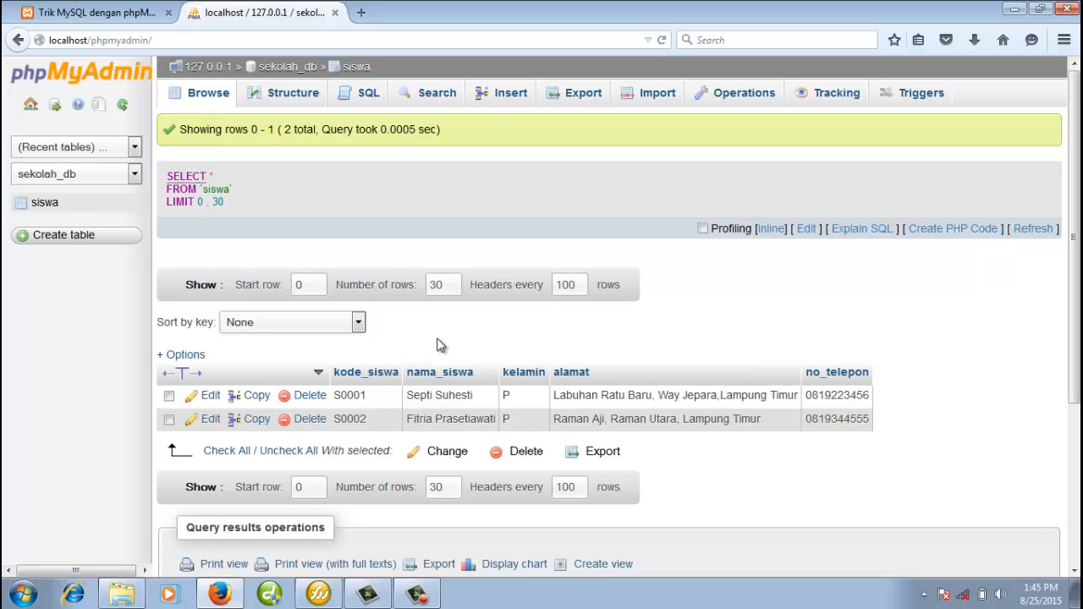
Re-browse siswa from the sekolah_db overview, then switch to the tutorial's title page.
left_click(287, 71)
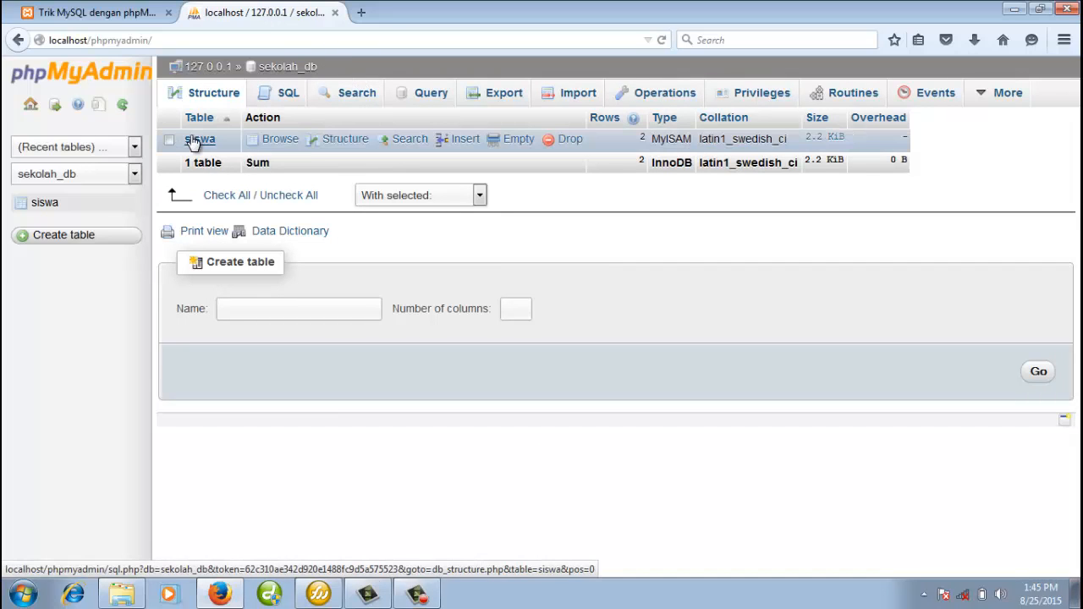
left_click(282, 140)
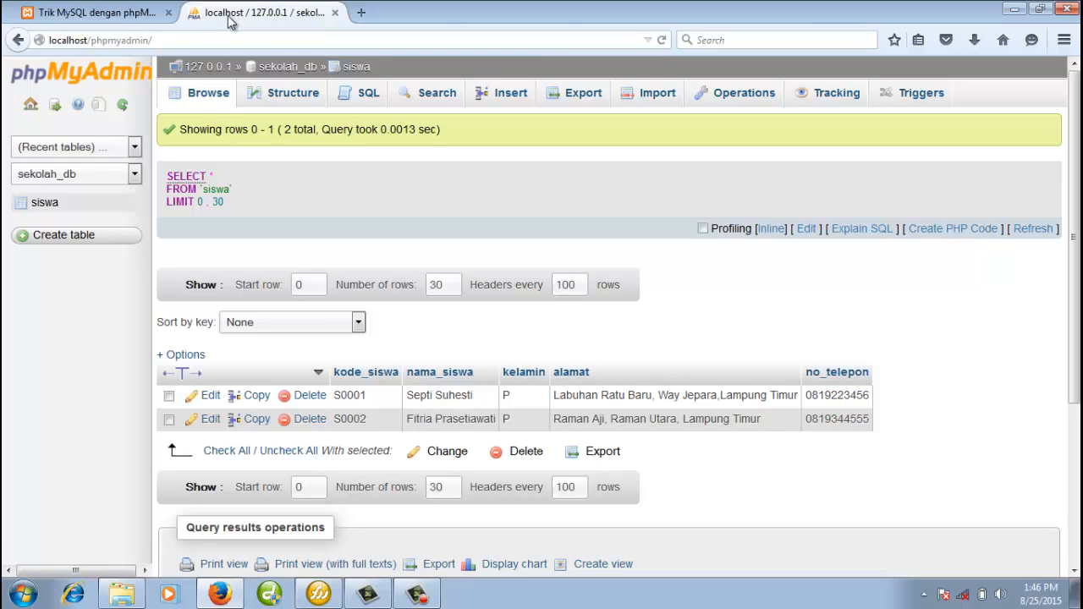
left_click(119, 17)
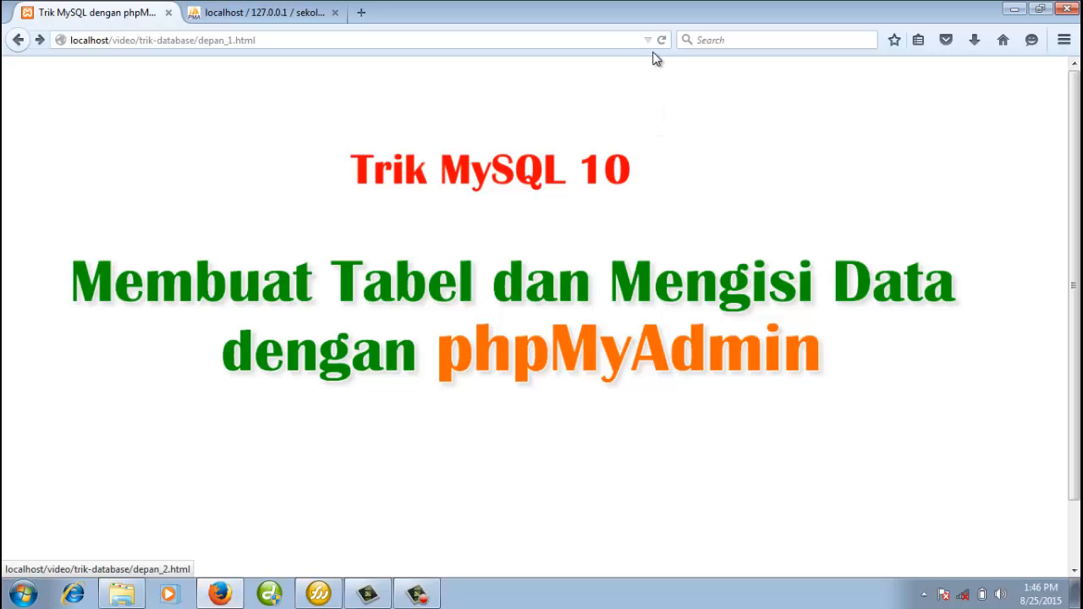
Page through the credit slides from depan_1.html to the final depan_5.html SkripVB.com slide.
left_click(596, 174)
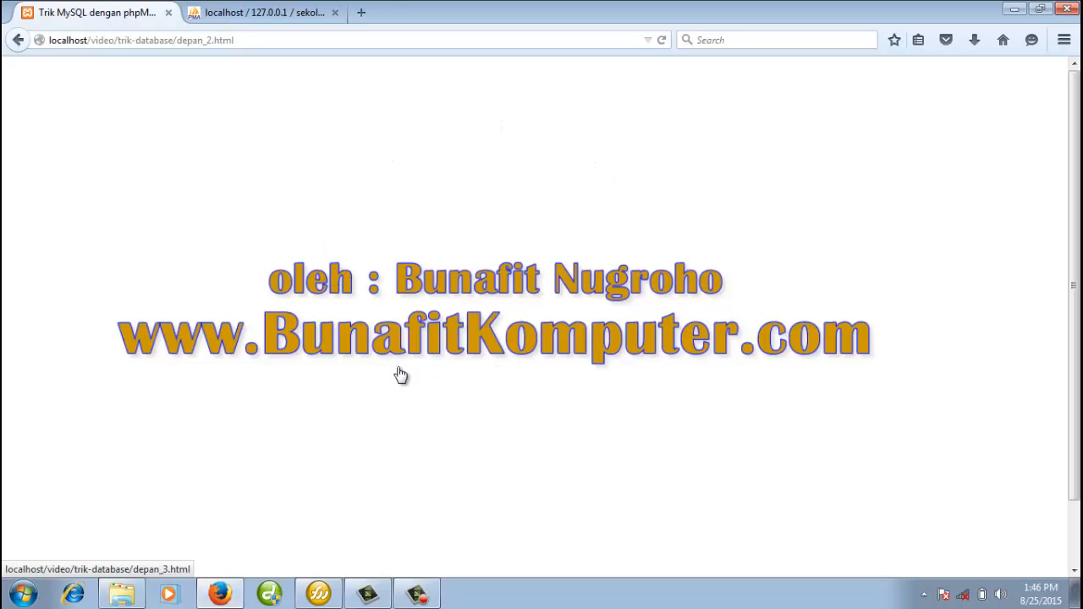
left_click(511, 327)
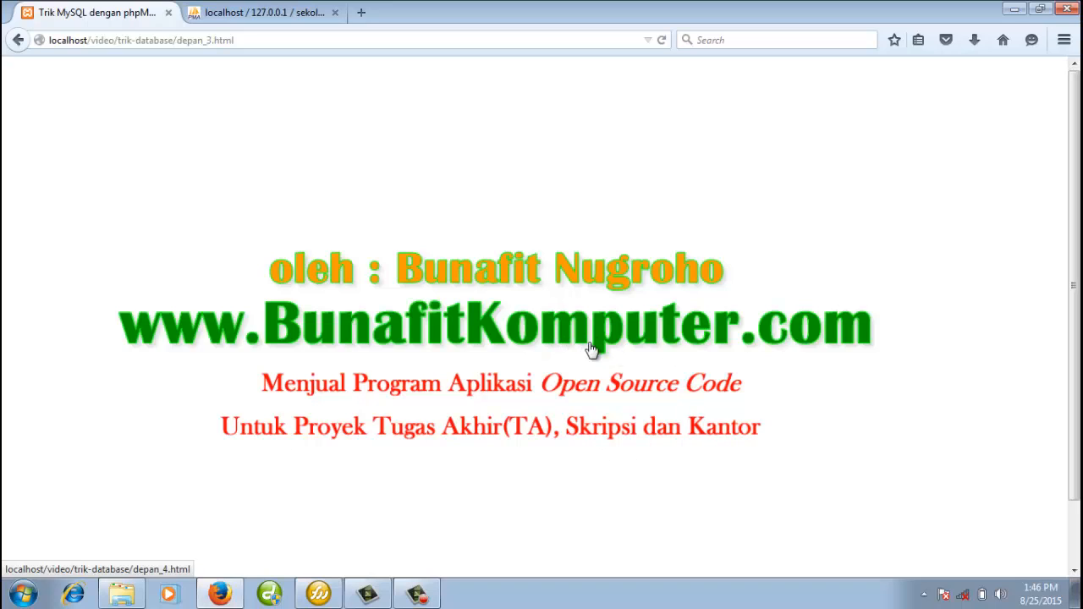
left_click(806, 380)
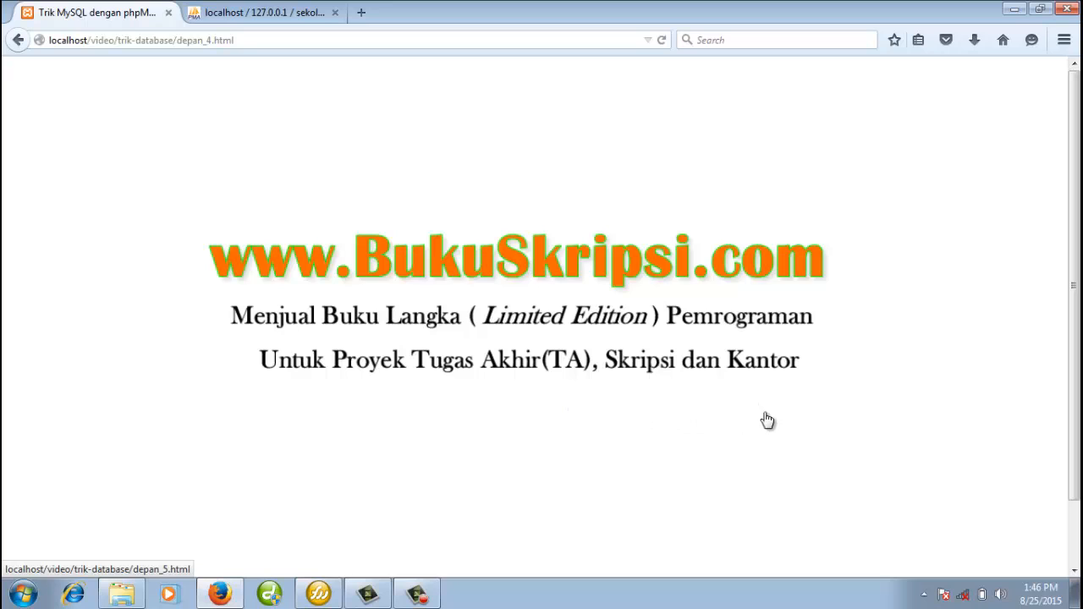
left_click(713, 408)
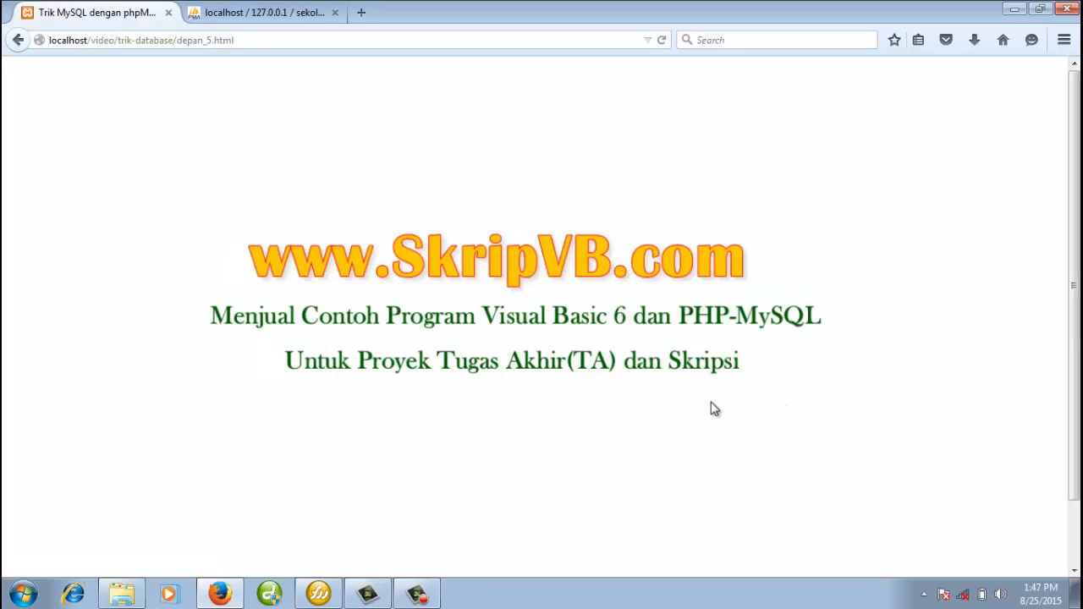